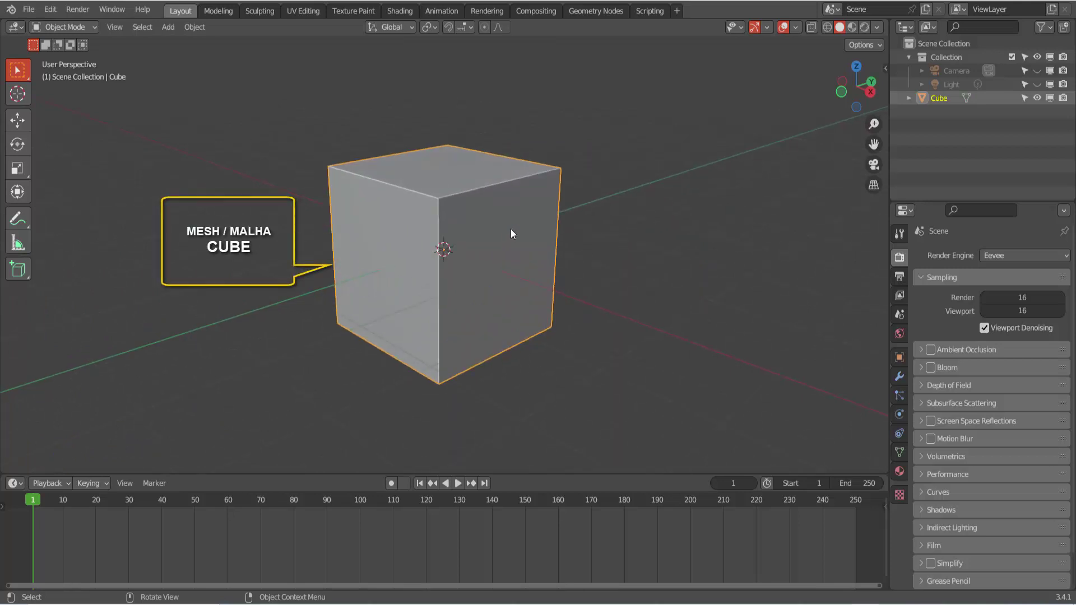
# Convert the default cube mesh into a Grease Pencil object.
pyautogui.moveTo(802, 238); pyautogui.dragTo(826, 220, button='middle')
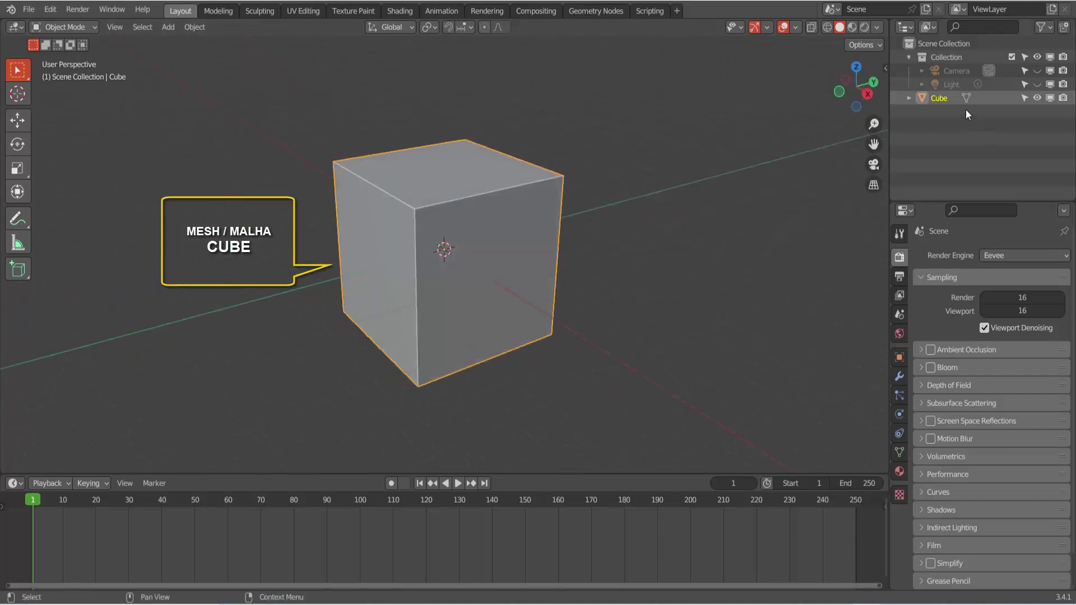
pyautogui.moveTo(753, 210); pyautogui.dragTo(757, 196, button='middle')
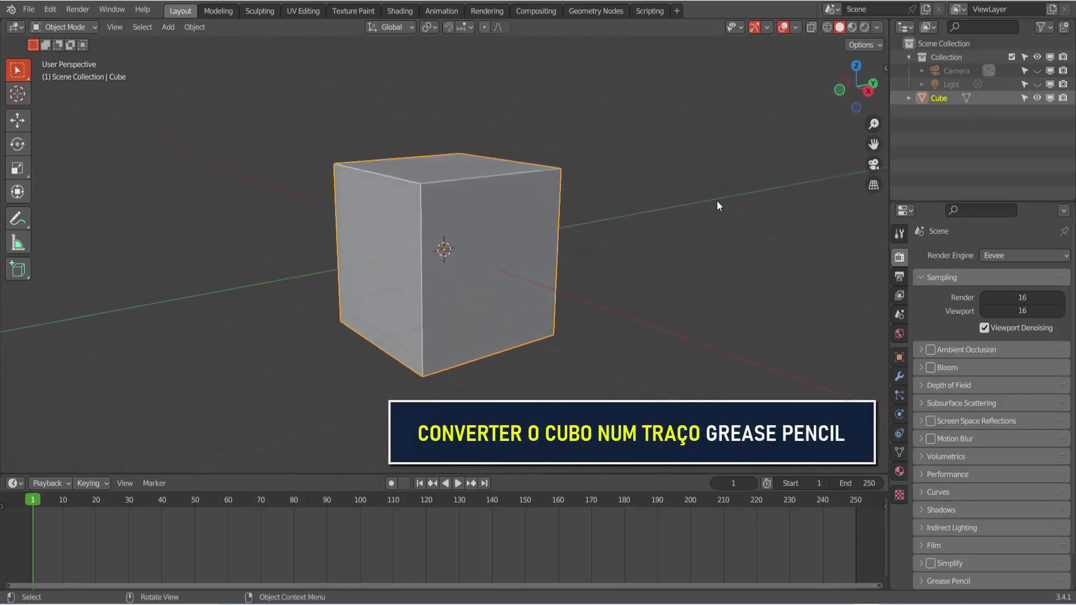
pyautogui.rightClick(727, 173)
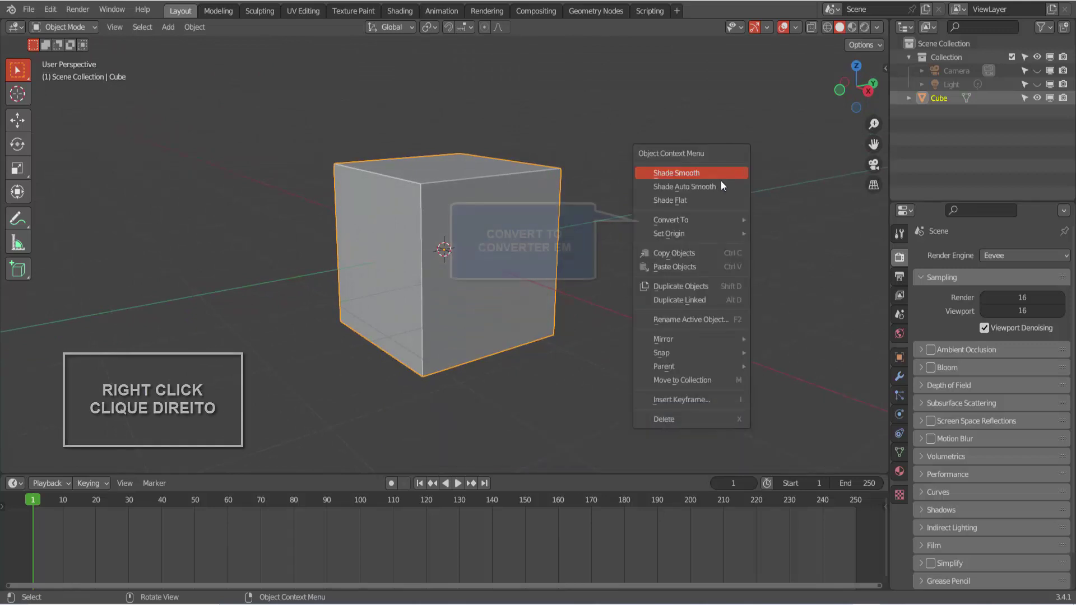
pyautogui.moveTo(673, 220)
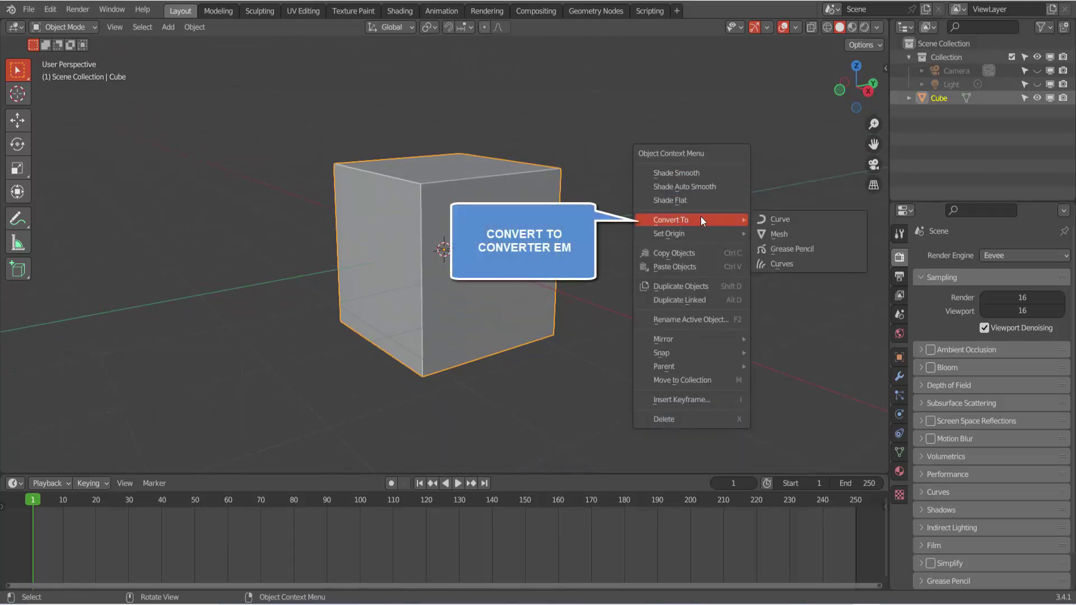
pyautogui.click(810, 253)
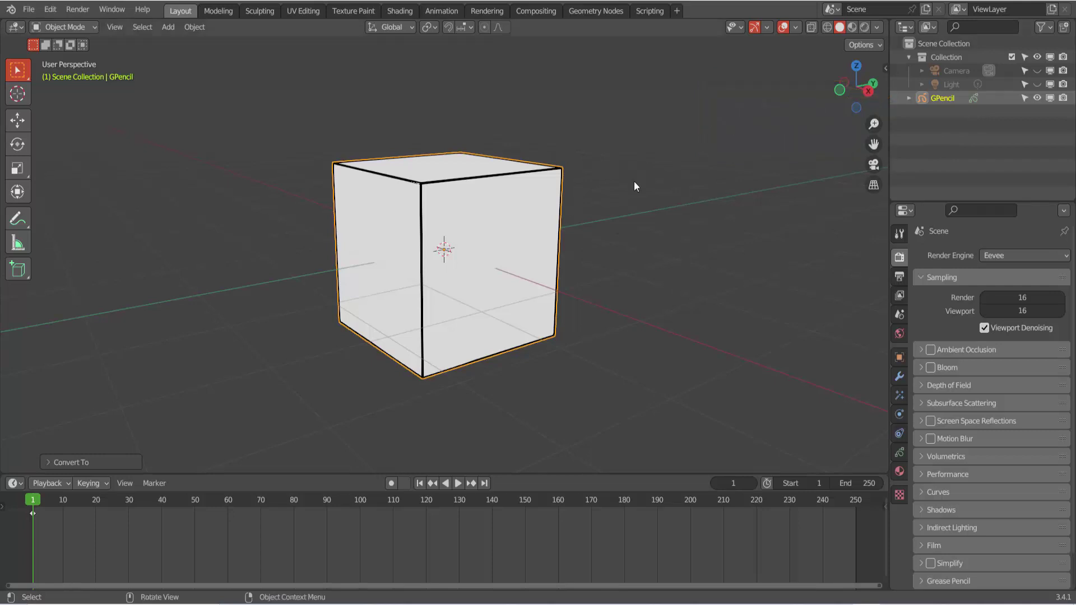
# Remove the Cube_Fill material from the converted Grease Pencil cube and keep the cube selected.
pyautogui.scroll(1, 633, 181)
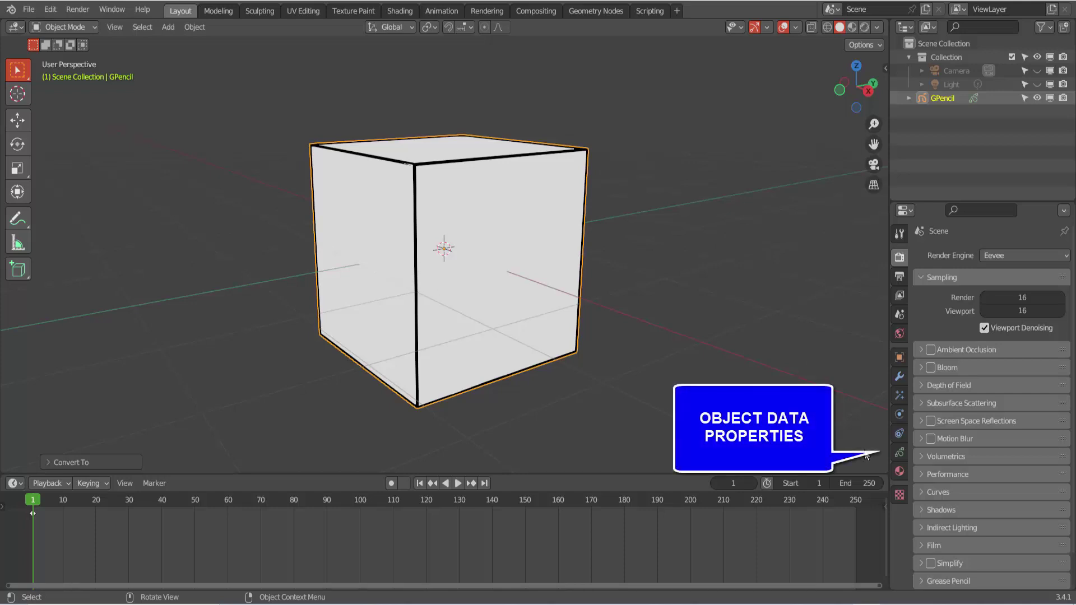
pyautogui.click(899, 452)
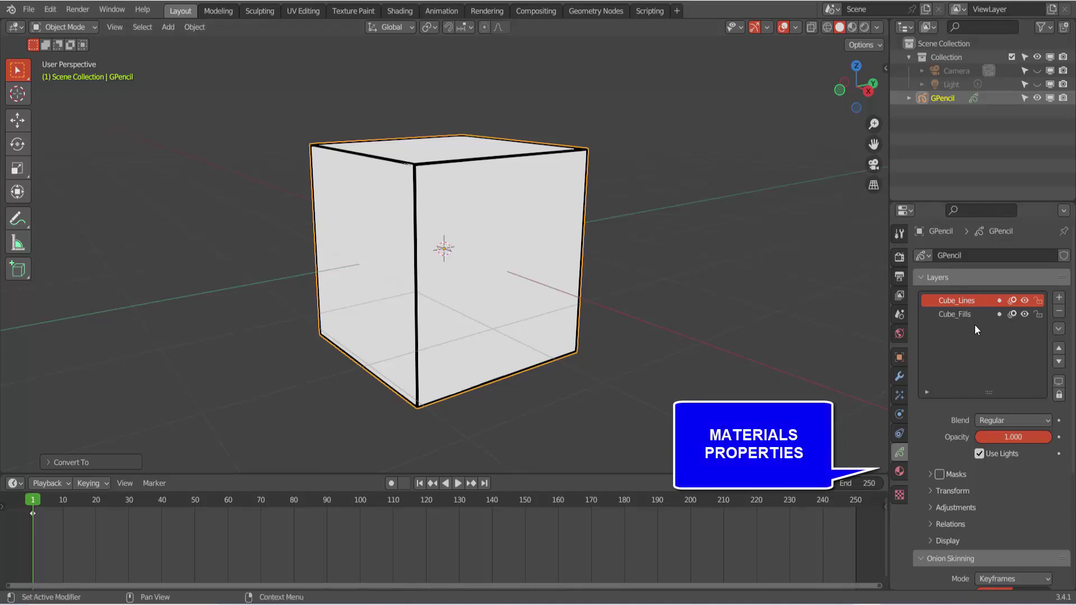
pyautogui.click(900, 470)
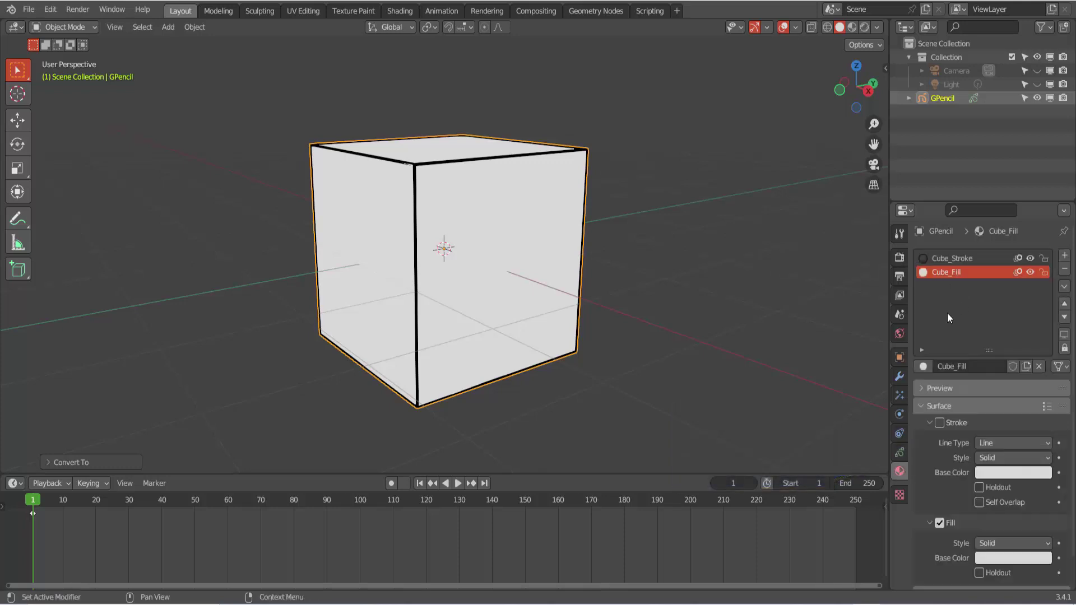
pyautogui.click(940, 260)
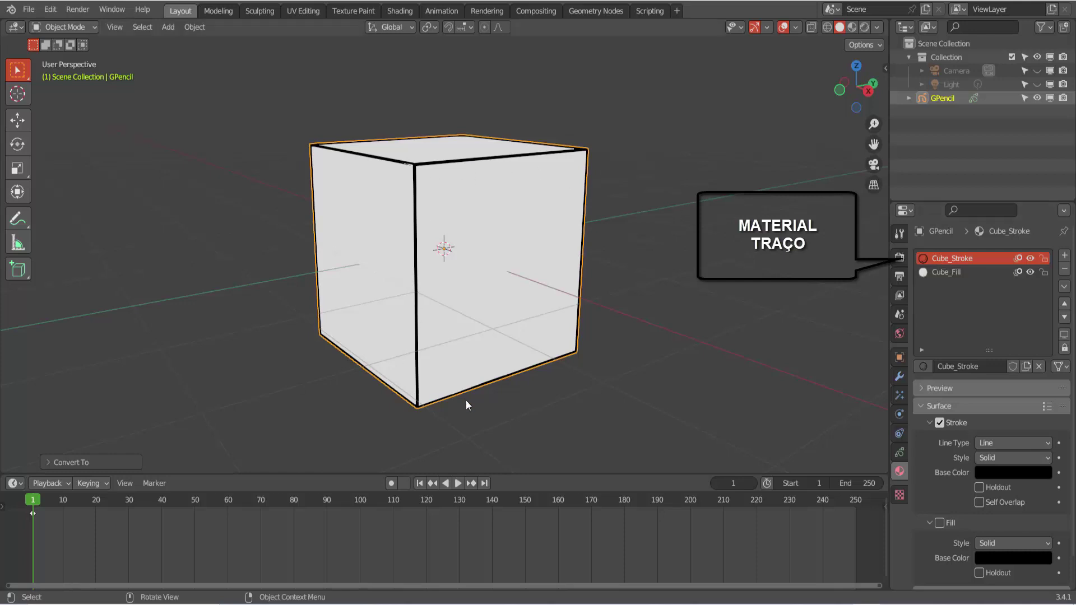
pyautogui.click(943, 272)
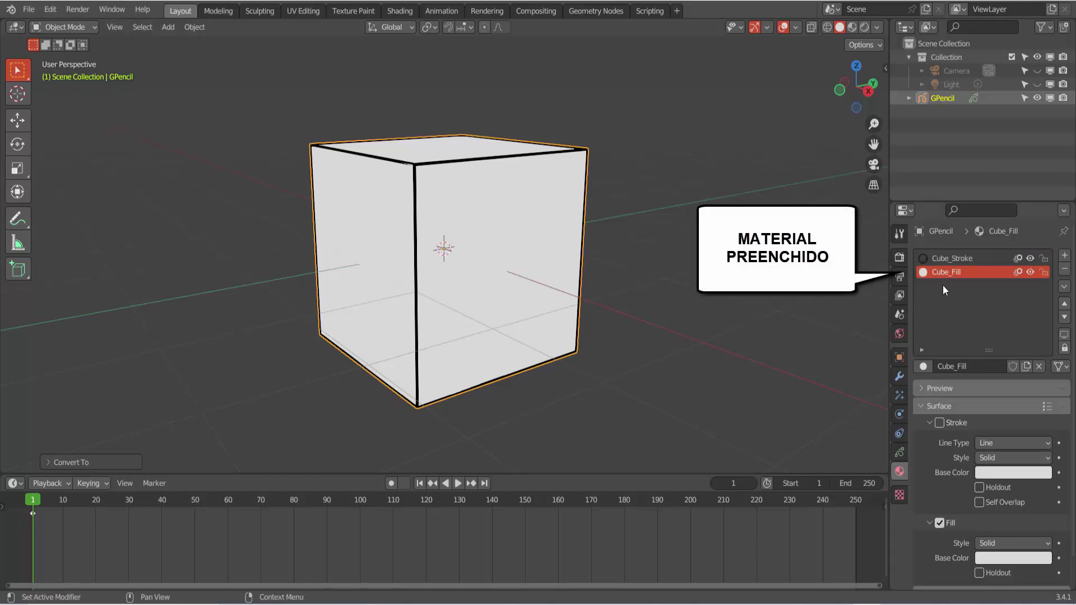
pyautogui.click(1064, 270)
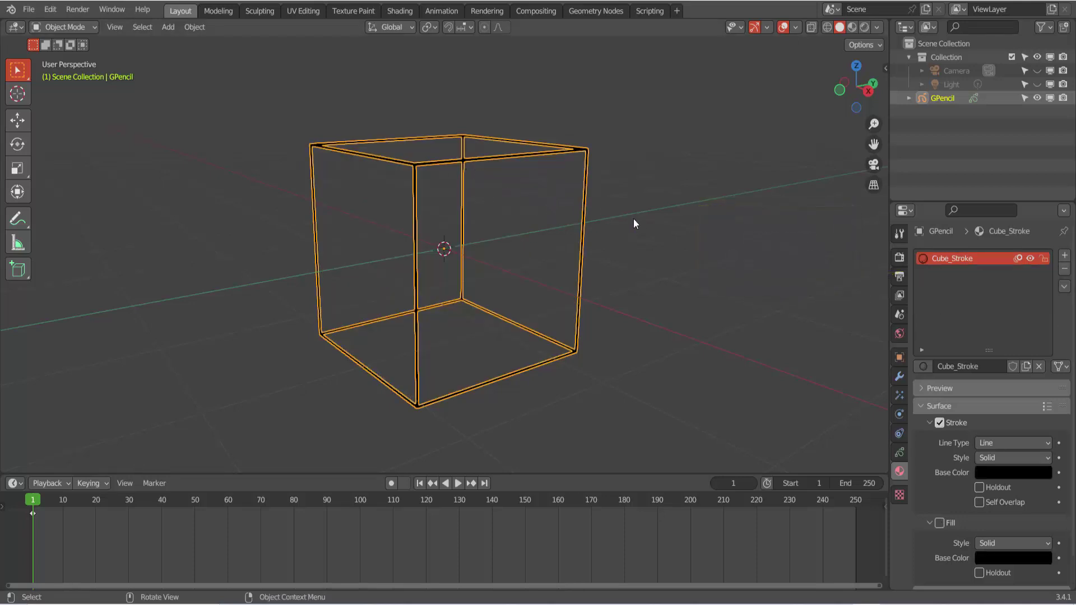
pyautogui.click(653, 222)
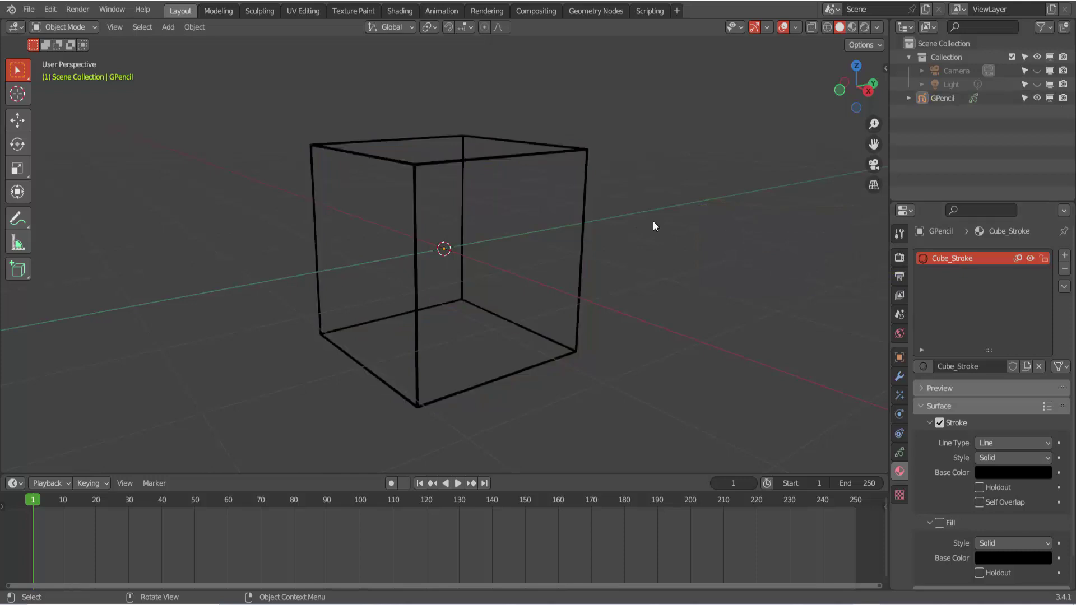
pyautogui.click(540, 157)
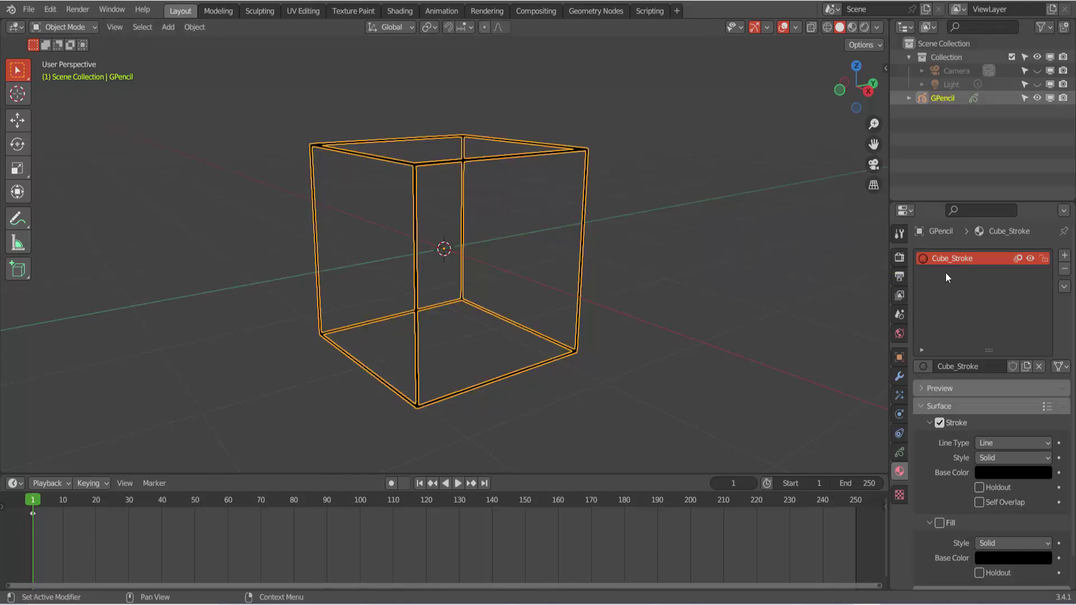
# Enable Fill on the Cube_Stroke material and set the fill's base color to light blue.
pyautogui.scroll(-2, 929, 442)
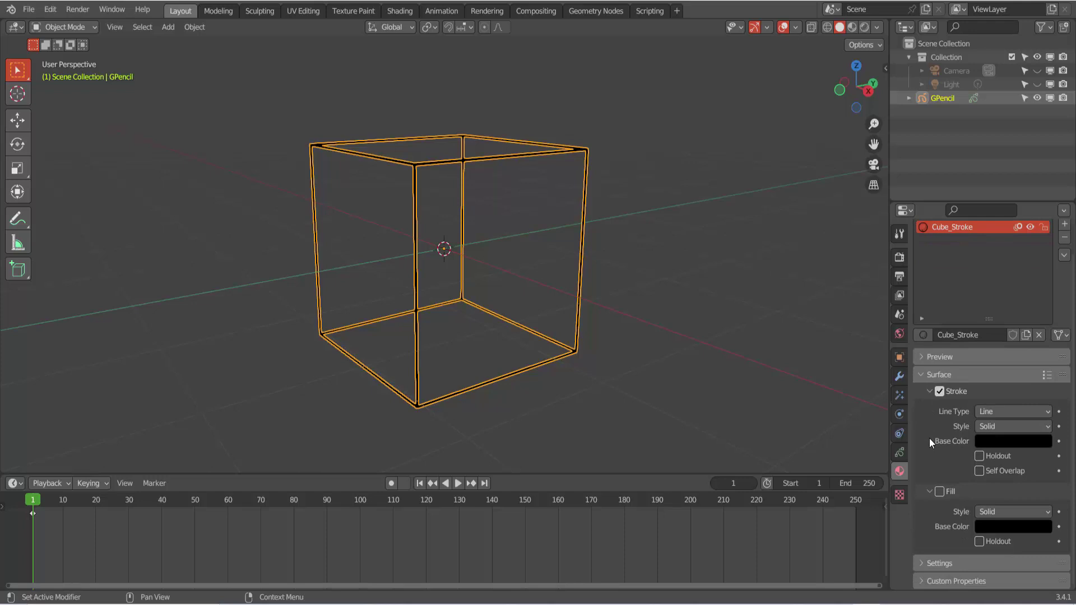
pyautogui.click(939, 492)
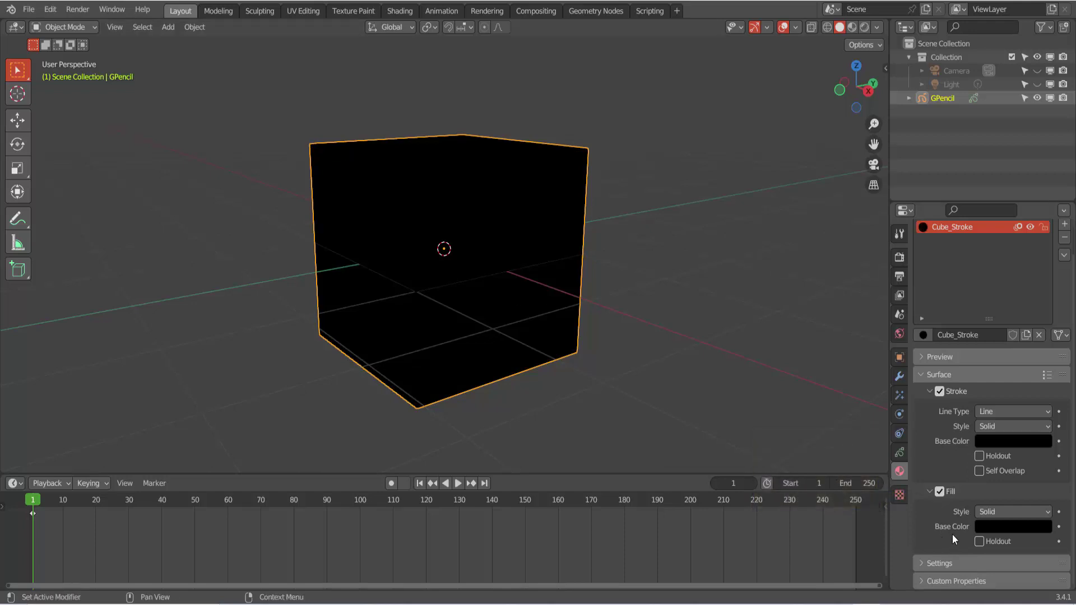
pyautogui.click(1021, 527)
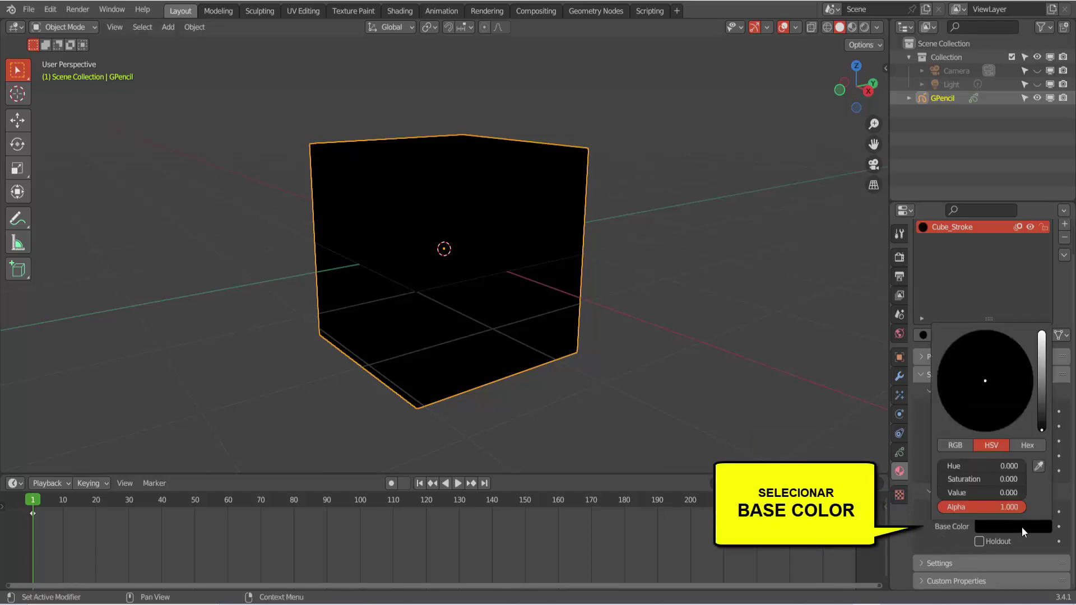
pyautogui.click(1041, 334)
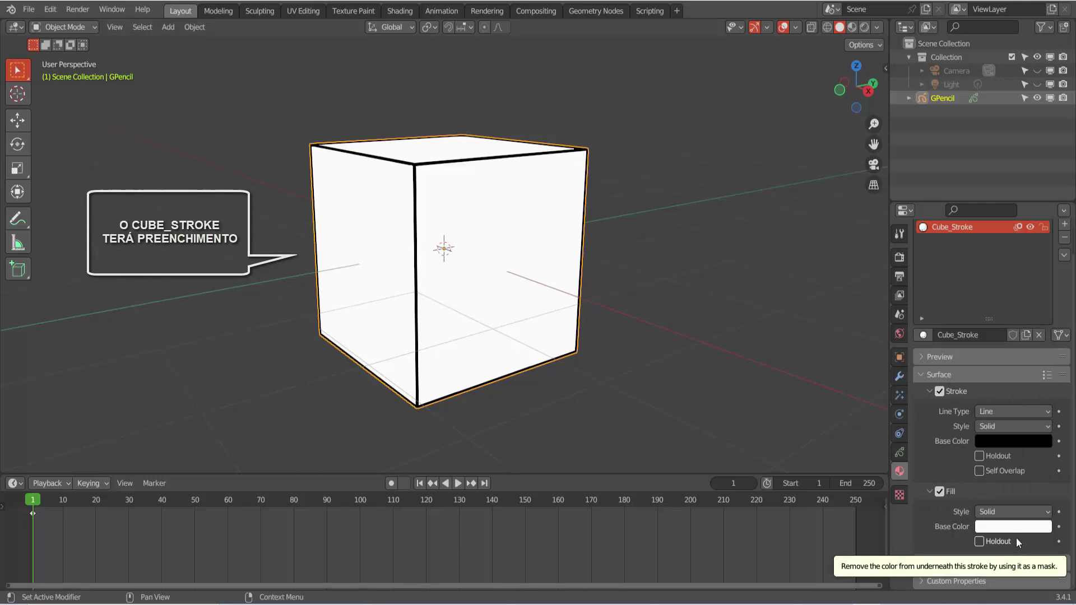
pyautogui.click(1013, 526)
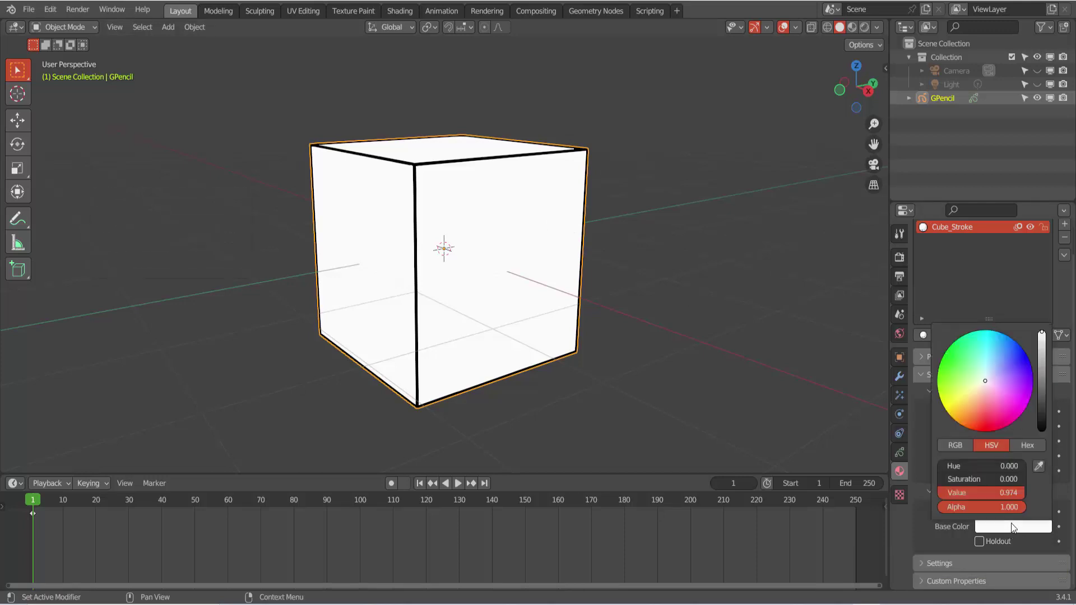
pyautogui.moveTo(985, 380)
pyautogui.mouseDown()
pyautogui.moveTo(1000, 352)
pyautogui.moveTo(957, 355)
pyautogui.moveTo(943, 374)
pyautogui.moveTo(967, 423)
pyautogui.moveTo(1021, 399)
pyautogui.moveTo(1013, 367)
pyautogui.moveTo(995, 358)
pyautogui.mouseUp()
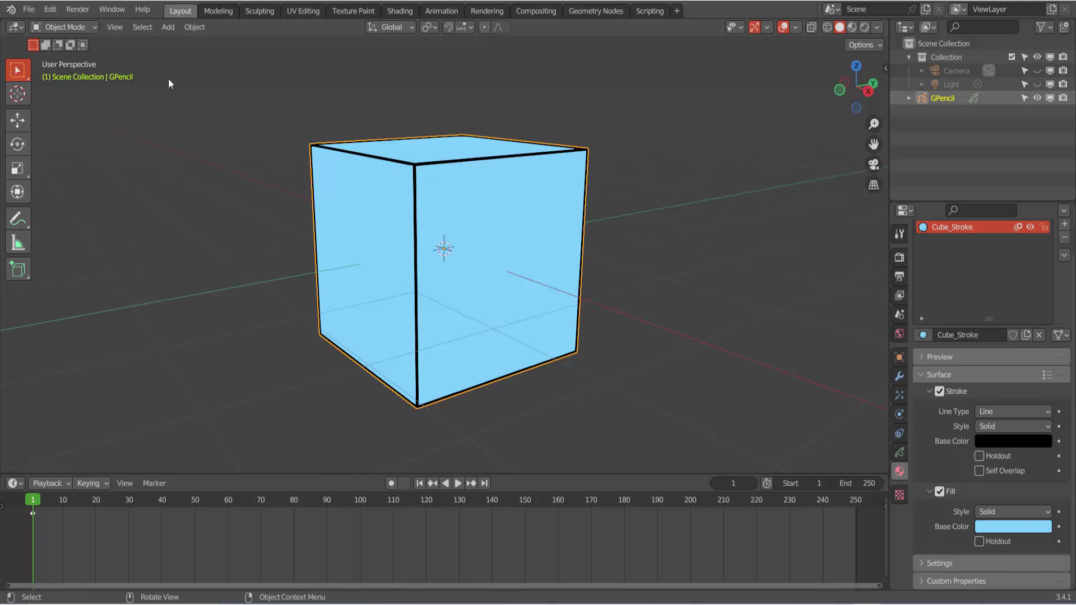
# In Edit Mode, select all stroke points of the Grease Pencil cube and subdivide them five times.
pyautogui.click(76, 30)
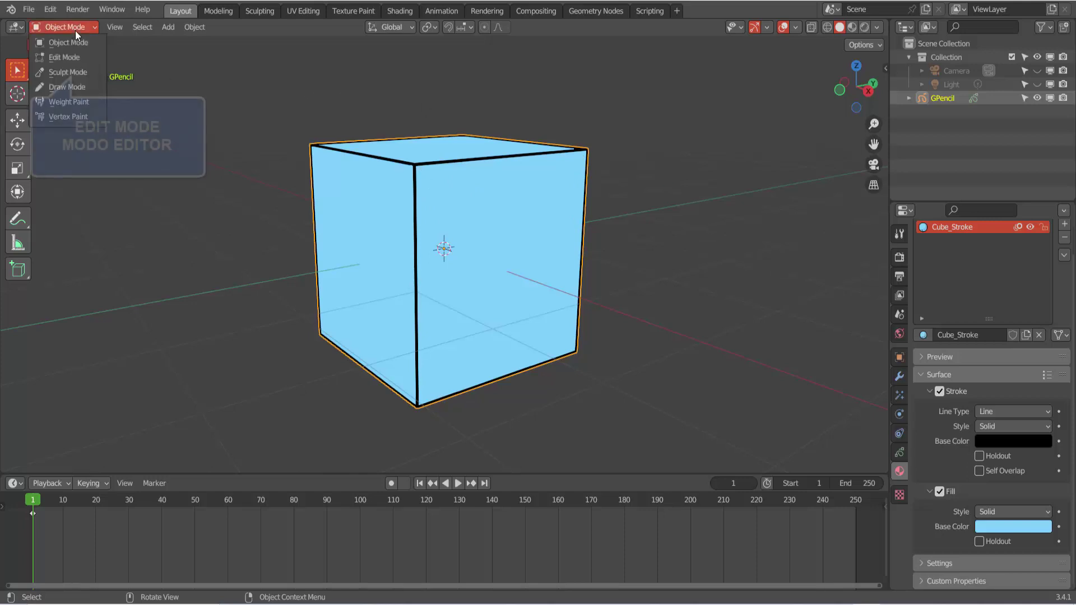
pyautogui.click(65, 57)
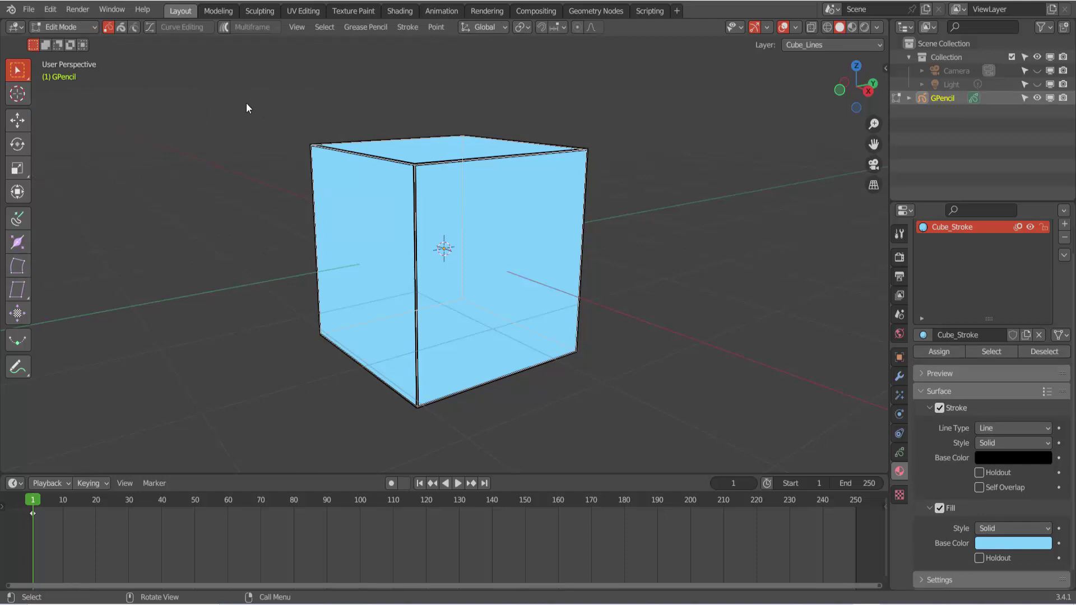
pyautogui.press('a')
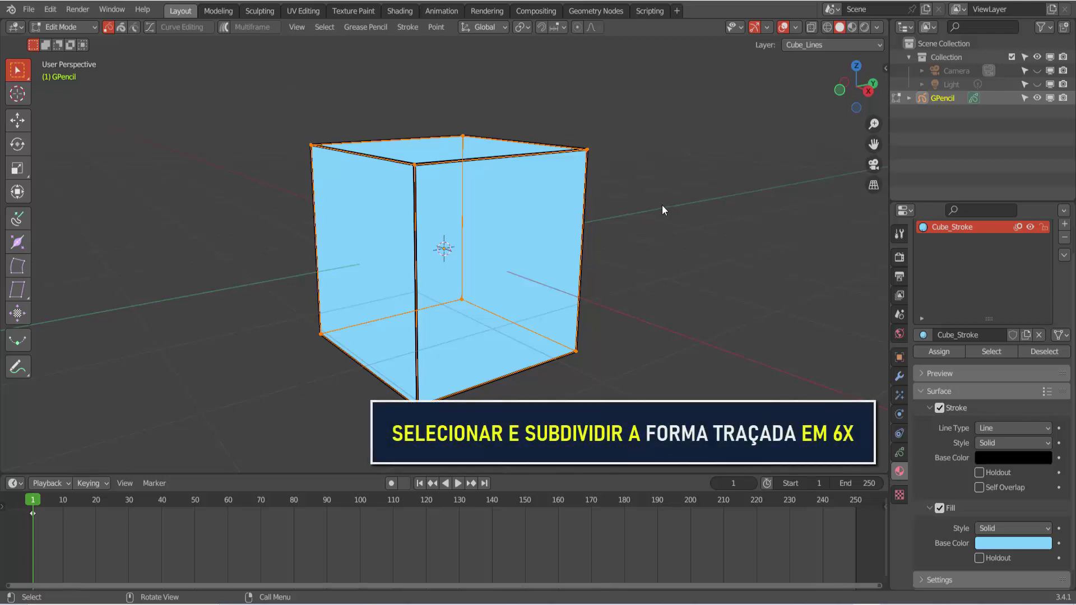
pyautogui.rightClick(754, 130)
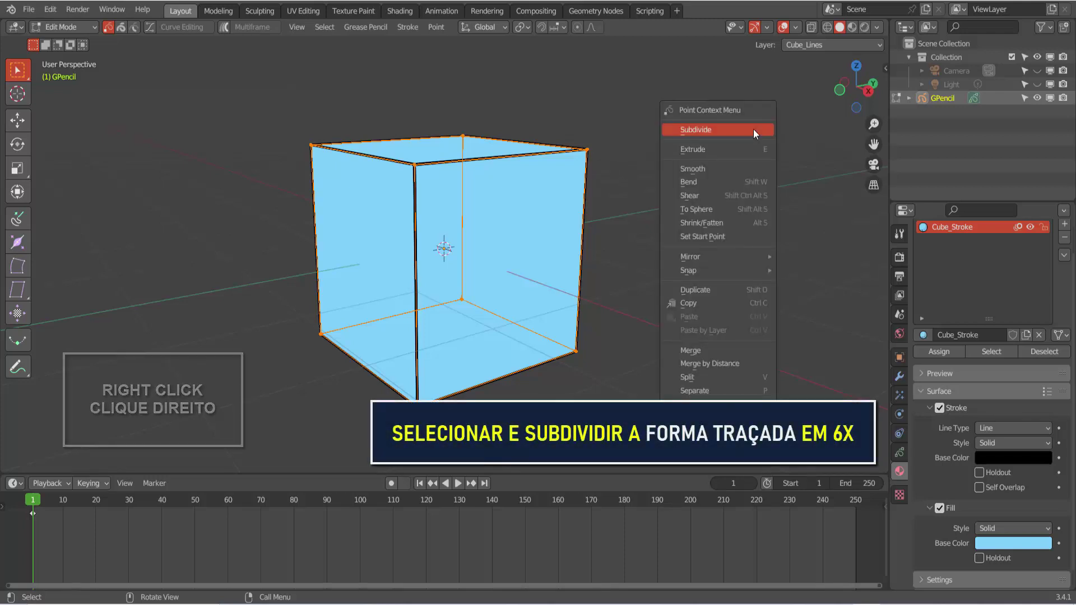
pyautogui.click(754, 129)
pyautogui.rightClick(754, 129)
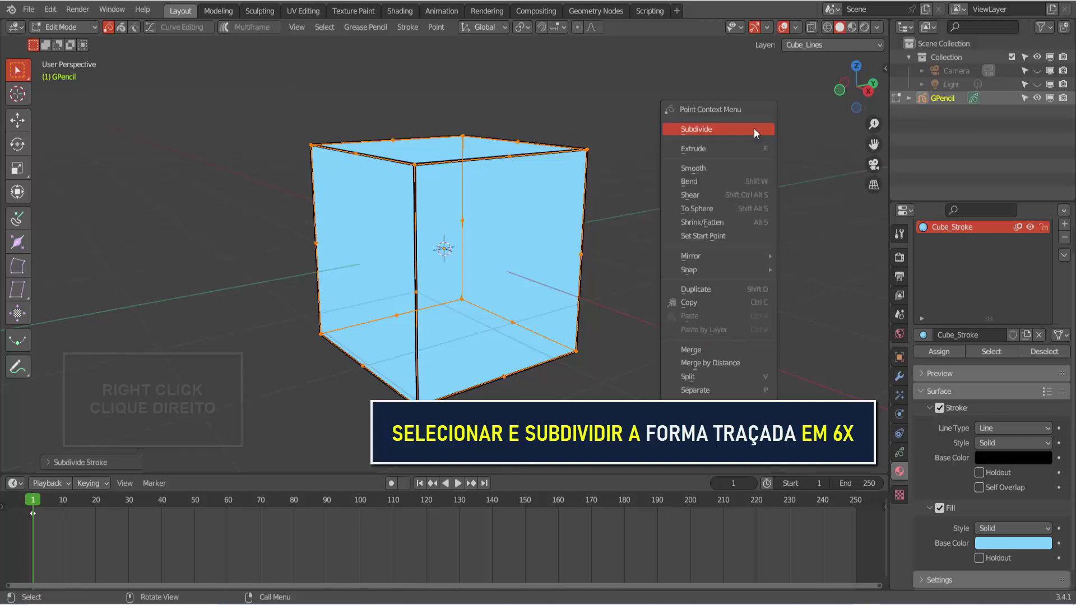
pyautogui.click(754, 128)
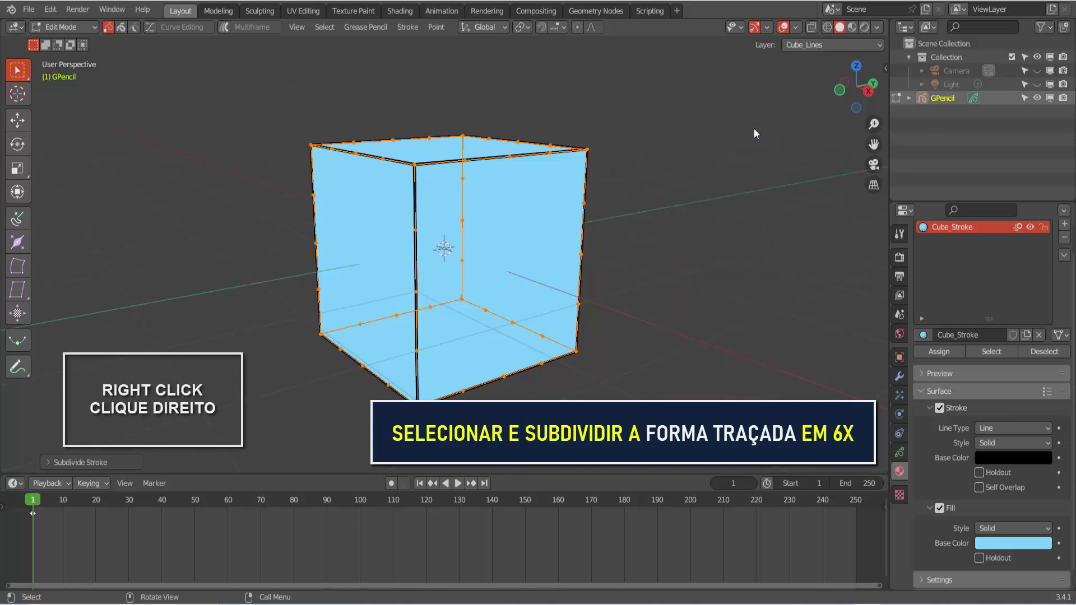
pyautogui.rightClick(754, 130)
pyautogui.click(754, 130)
pyautogui.rightClick(754, 130)
pyautogui.click(754, 129)
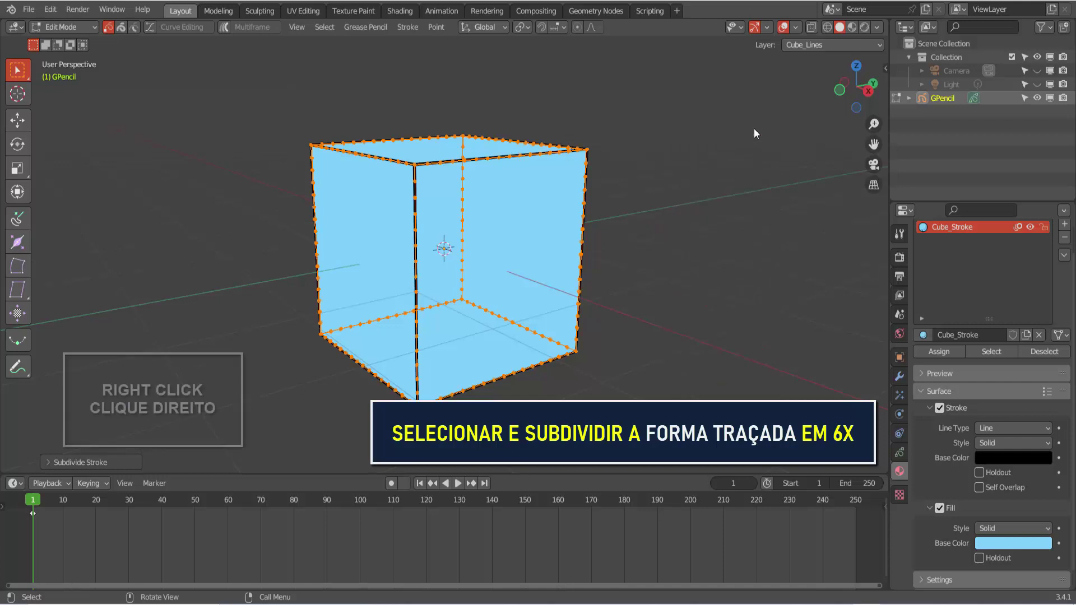
pyautogui.rightClick(755, 129)
pyautogui.click(755, 129)
pyautogui.scroll(1, 499, 173)
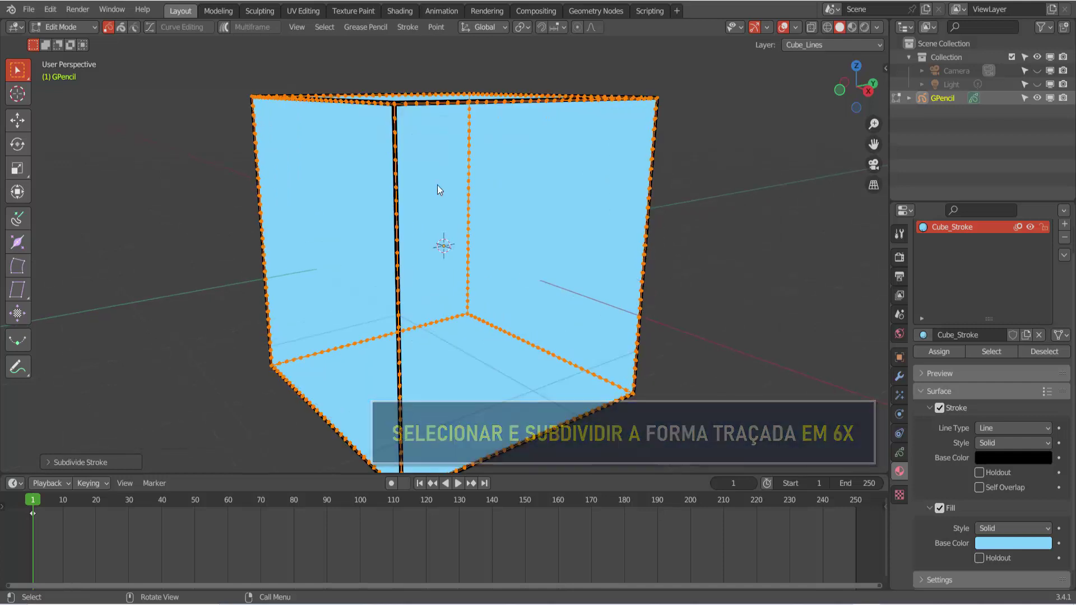
pyautogui.scroll(-1, 448, 361)
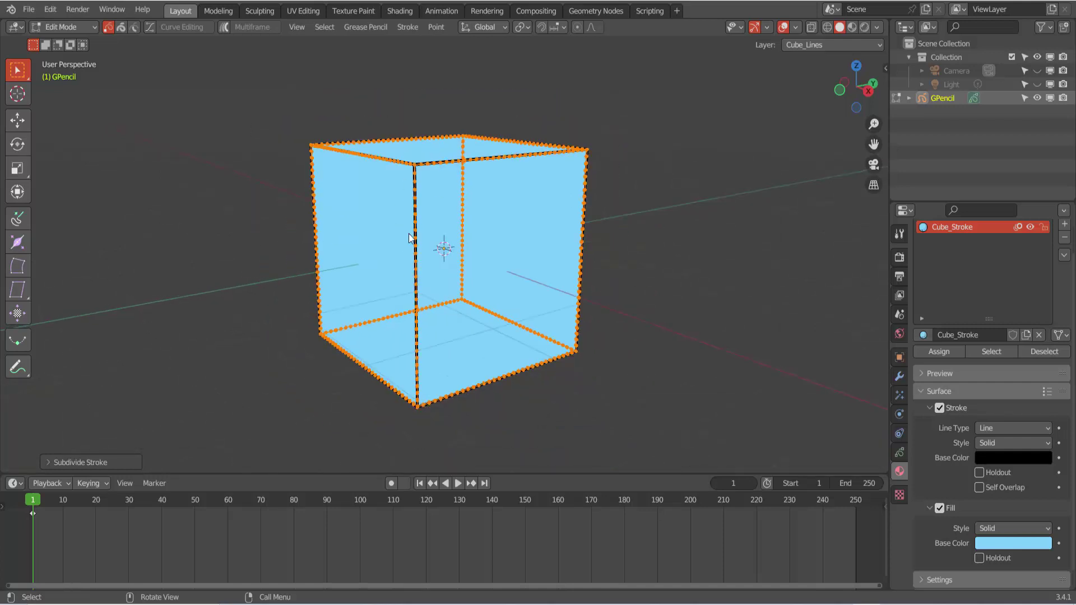
pyautogui.scroll(1, 459, 377)
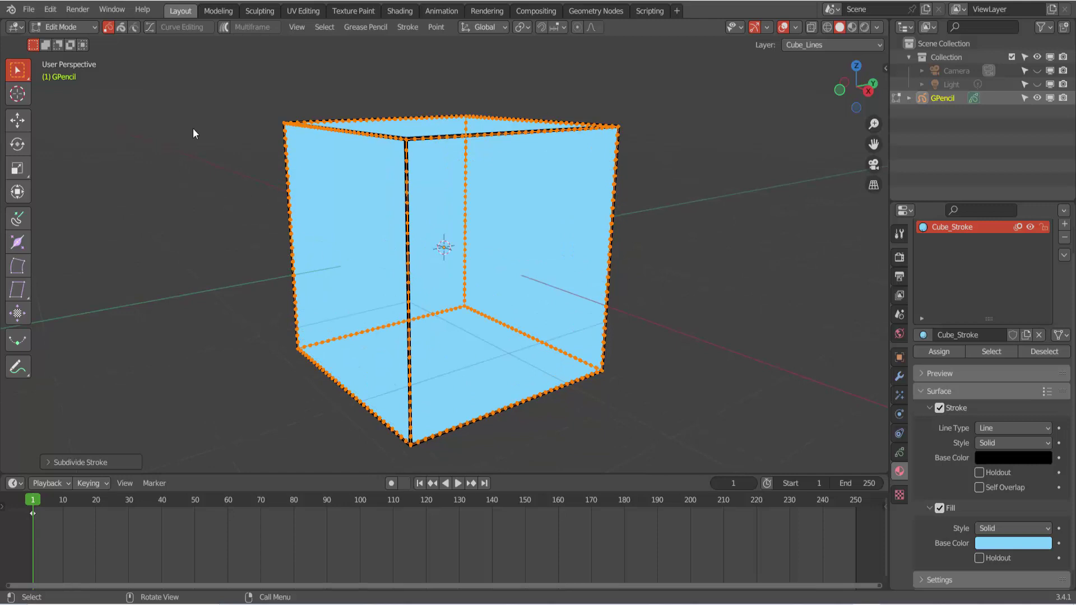
pyautogui.scroll(-1, 194, 130)
# In Sculpt Mode, roughen the cube's outlines with the Randomize brush at radius 346 px and strength 0.301.
pyautogui.click(74, 28)
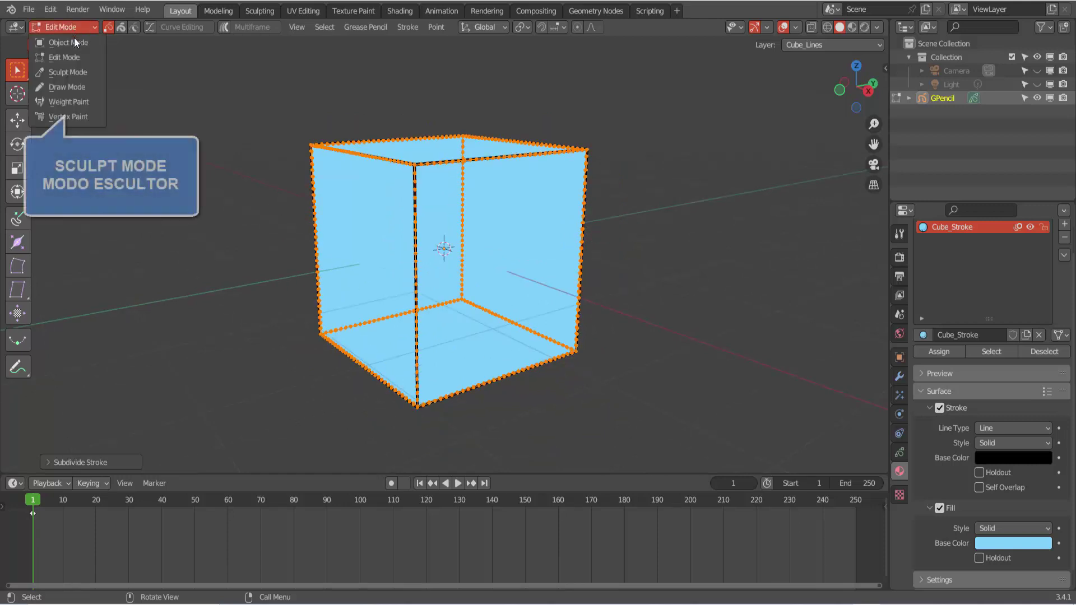
pyautogui.click(74, 71)
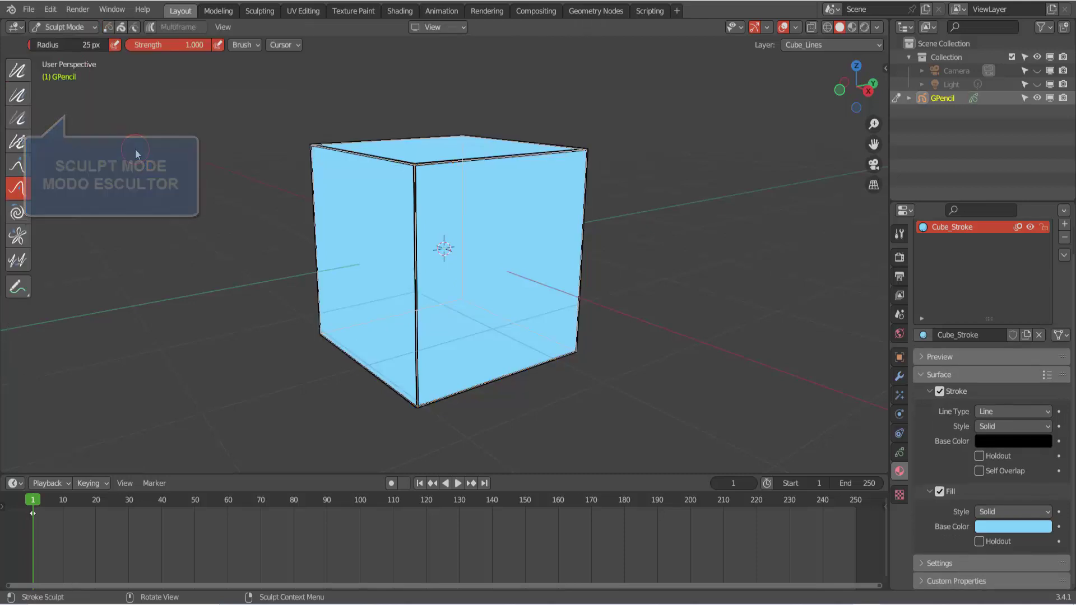
pyautogui.click(18, 146)
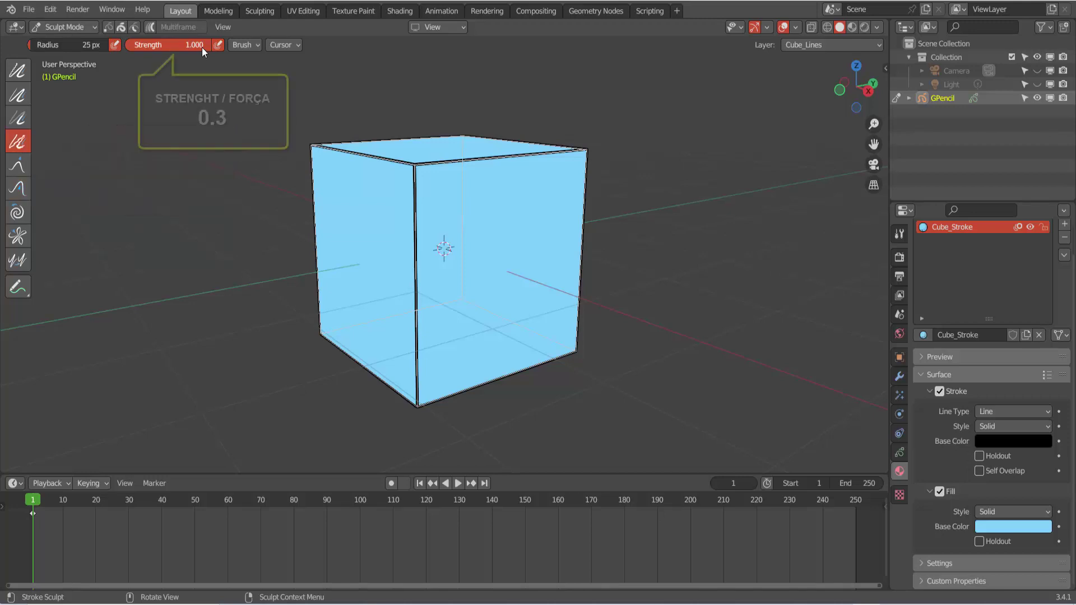
pyautogui.moveTo(202, 49); pyautogui.dragTo(152, 49)
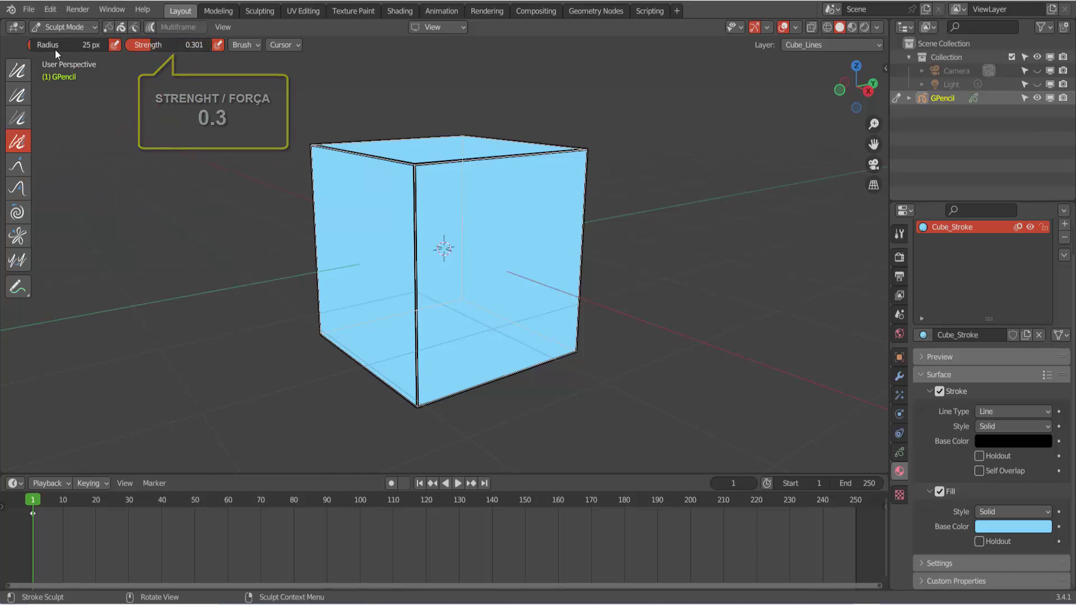
pyautogui.moveTo(32, 45); pyautogui.dragTo(83, 45)
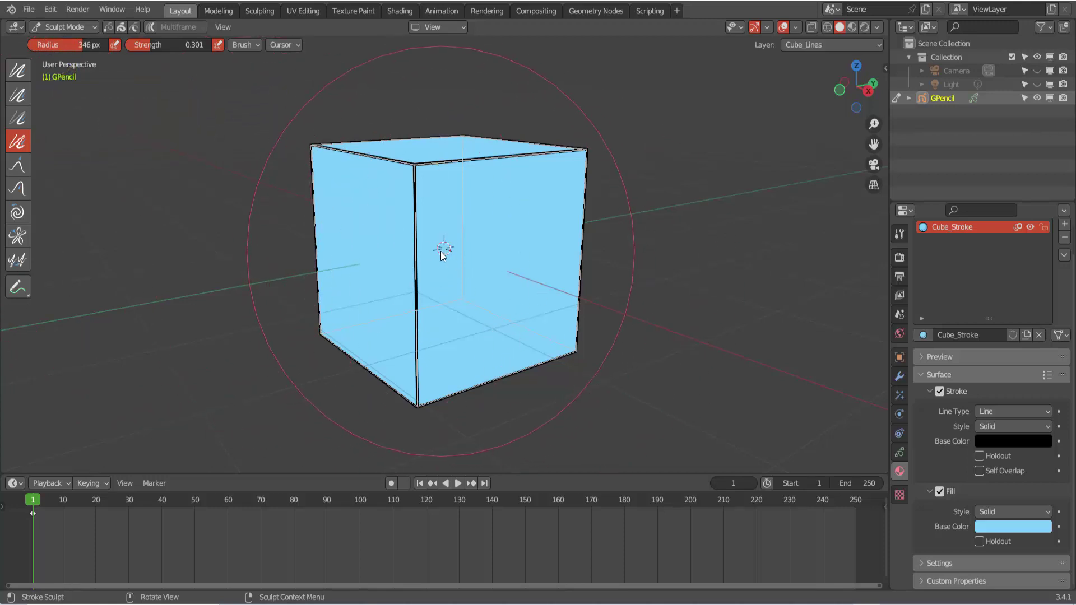
pyautogui.moveTo(443, 255)
pyautogui.mouseDown()
pyautogui.moveTo(415, 227)
pyautogui.moveTo(416, 182)
pyautogui.moveTo(419, 235)
pyautogui.moveTo(417, 213)
pyautogui.moveTo(459, 331)
pyautogui.moveTo(442, 397)
pyautogui.moveTo(500, 379)
pyautogui.moveTo(580, 323)
pyautogui.moveTo(586, 278)
pyautogui.mouseUp()
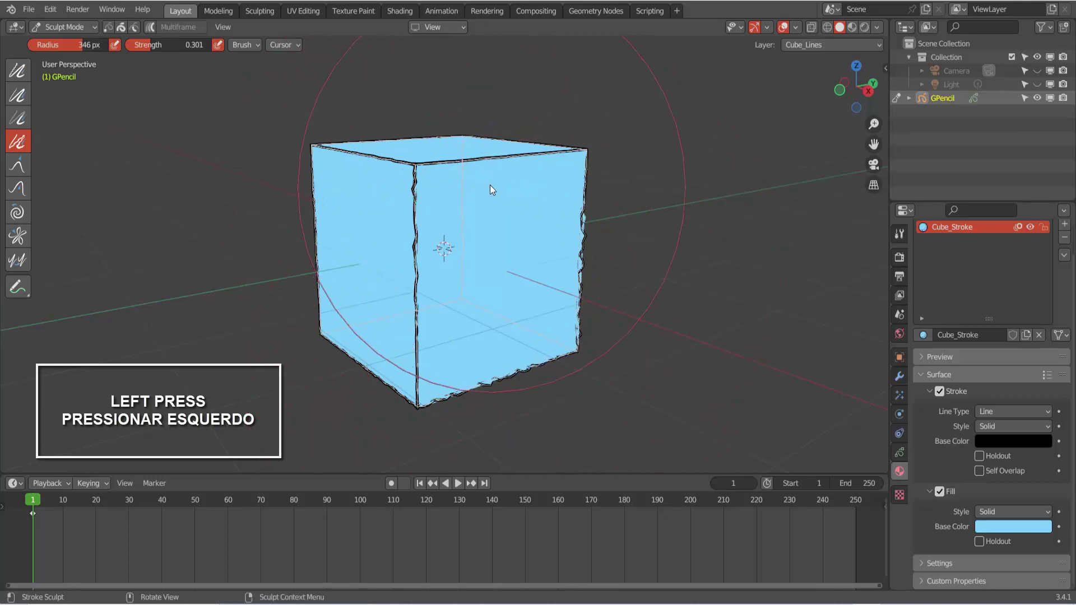
# Roughen the outlines around the cube's top face with the Randomize brush and return to Object Mode.
pyautogui.moveTo(461, 164)
pyautogui.mouseDown(button='middle')
pyautogui.moveTo(475, 238)
pyautogui.moveTo(475, 139)
pyautogui.mouseUp(button='middle')
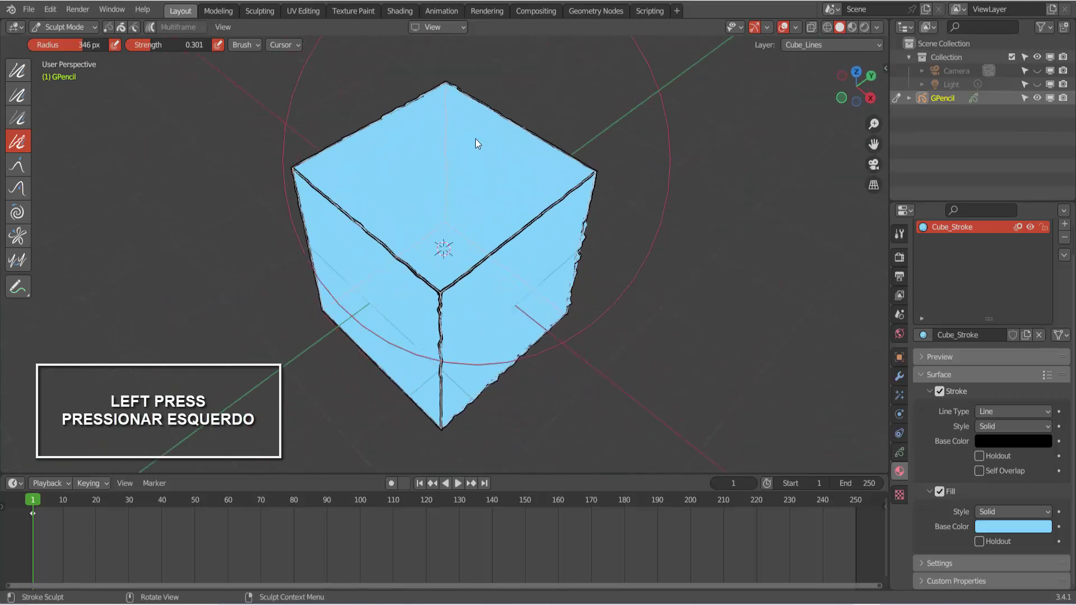
pyautogui.moveTo(475, 139)
pyautogui.mouseDown()
pyautogui.moveTo(490, 116)
pyautogui.moveTo(415, 107)
pyautogui.mouseUp()
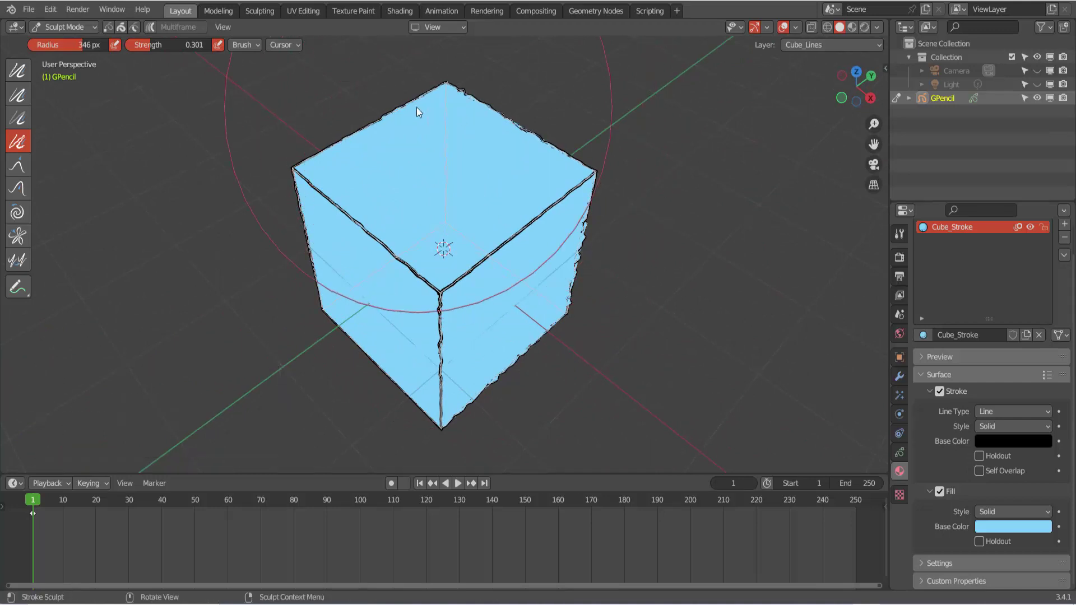
pyautogui.moveTo(415, 106)
pyautogui.mouseDown(button='middle')
pyautogui.moveTo(497, 273)
pyautogui.moveTo(574, 264)
pyautogui.mouseUp(button='middle')
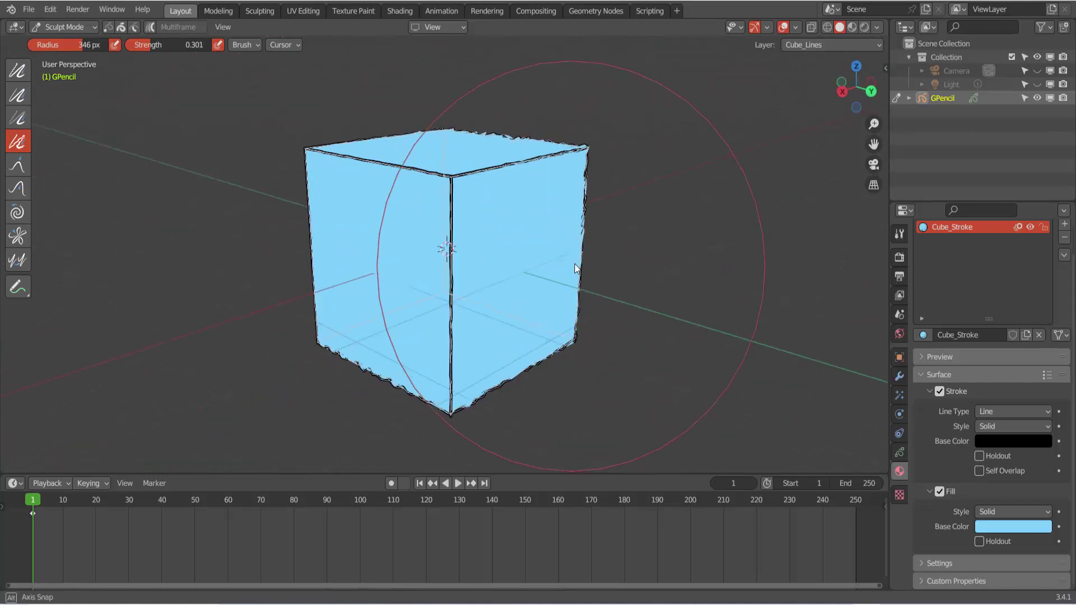
pyautogui.click(62, 28)
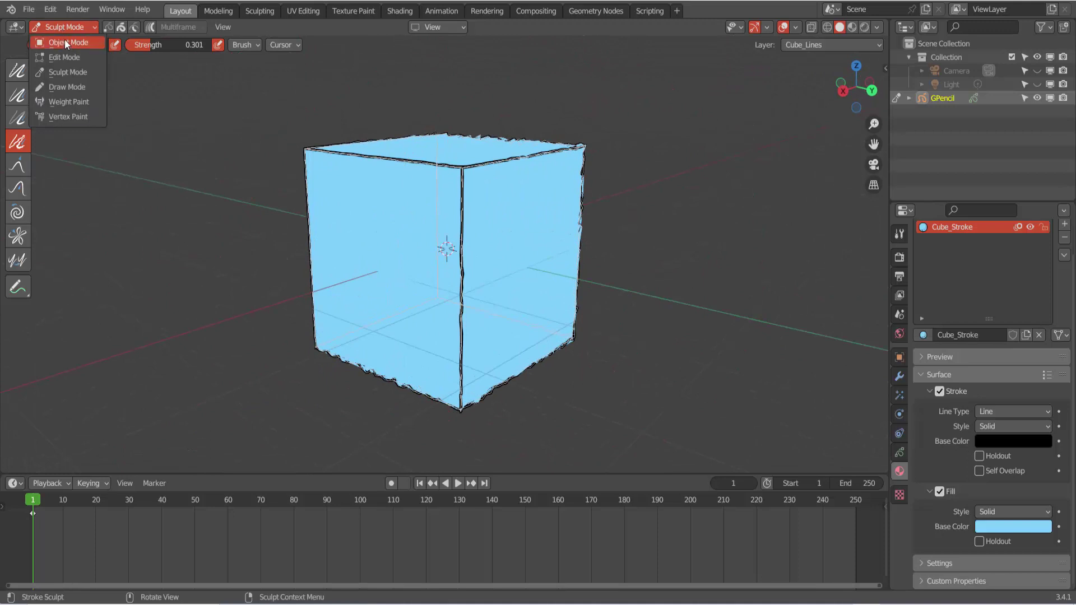
pyautogui.click(65, 41)
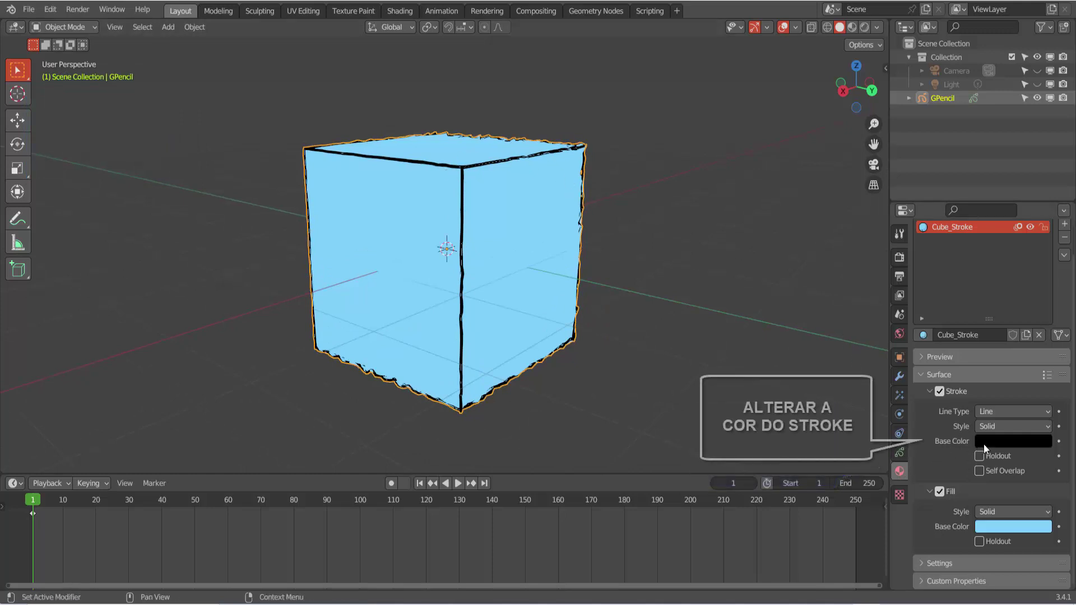
# Change the stroke base color of the Cube_Stroke material to near white.
pyautogui.click(1015, 440)
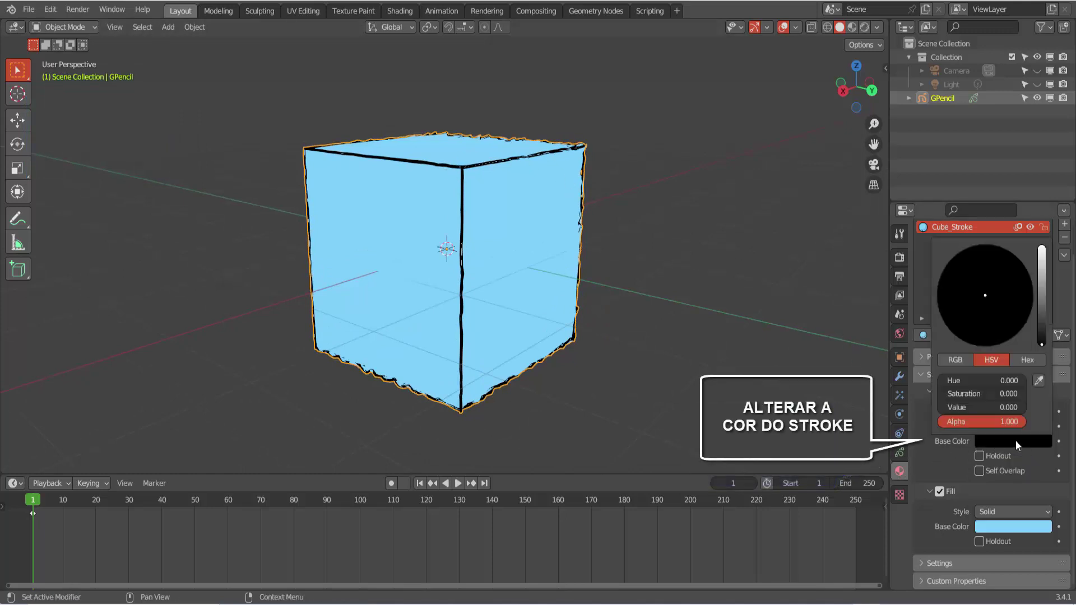
pyautogui.click(1043, 252)
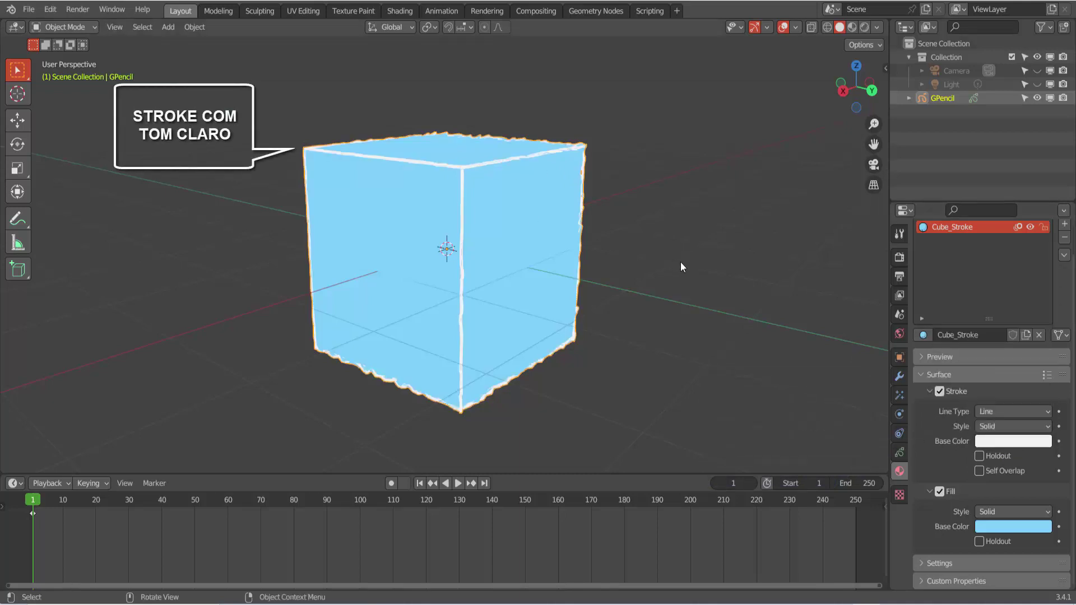
pyautogui.moveTo(680, 261); pyautogui.dragTo(664, 251, button='middle')
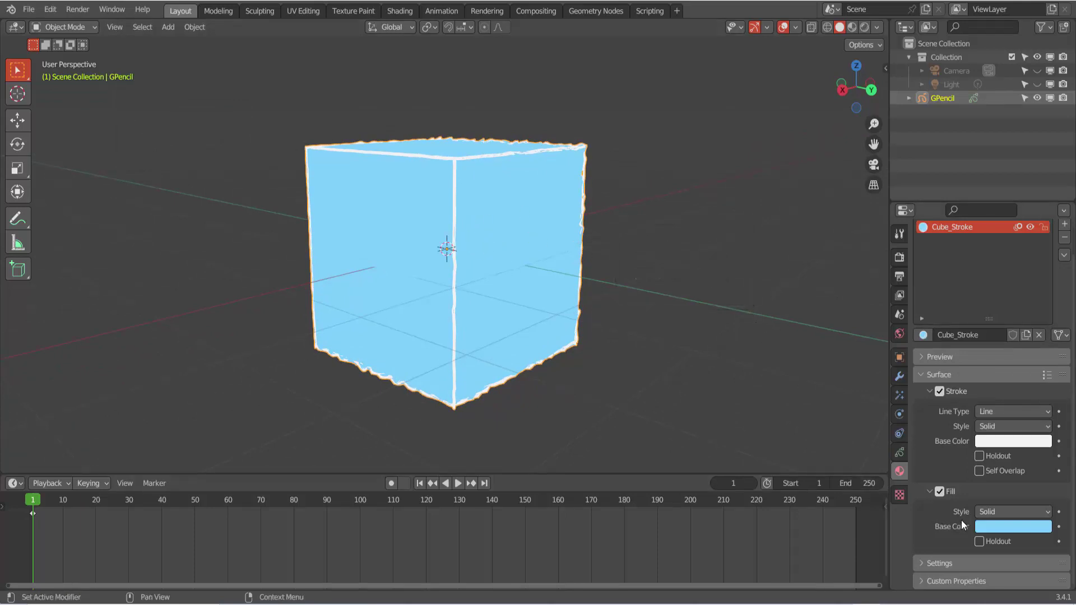
# Set the Cube_Stroke material's fill style to Texture and enable Holdout for the fill.
pyautogui.click(1004, 511)
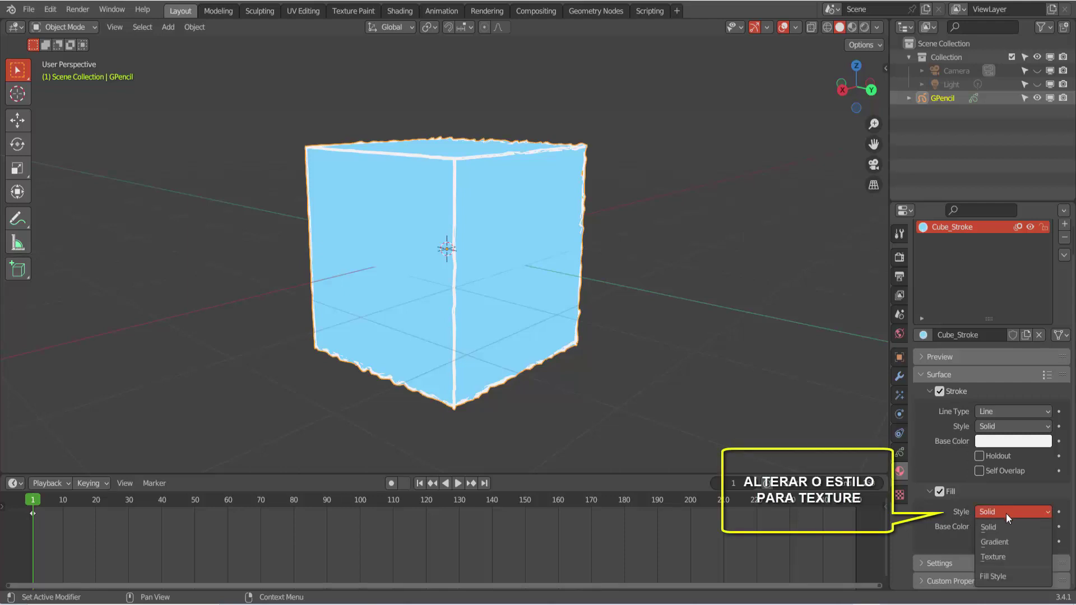
pyautogui.click(1003, 557)
pyautogui.scroll(-2, 1003, 557)
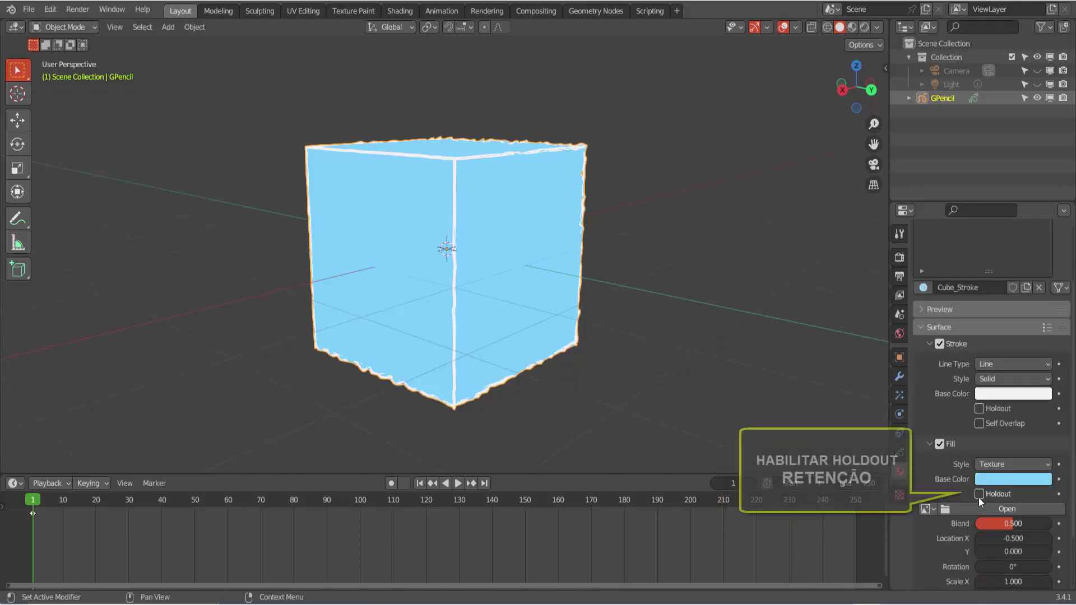
pyautogui.click(979, 494)
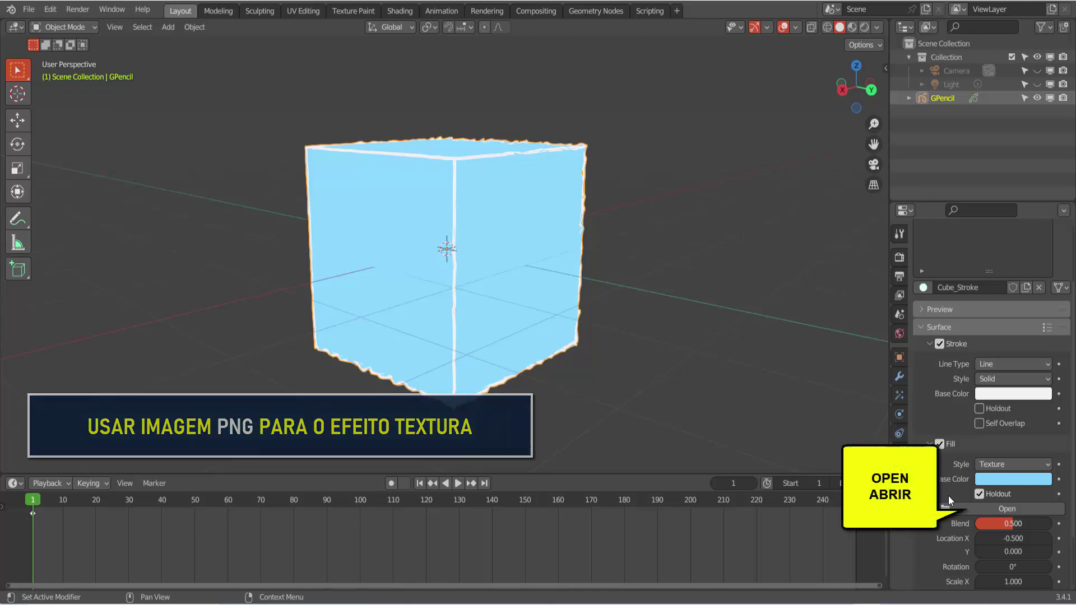
# Load TRAÇO2.png as the fill texture and show the cube in Material Preview shading.
pyautogui.click(1013, 509)
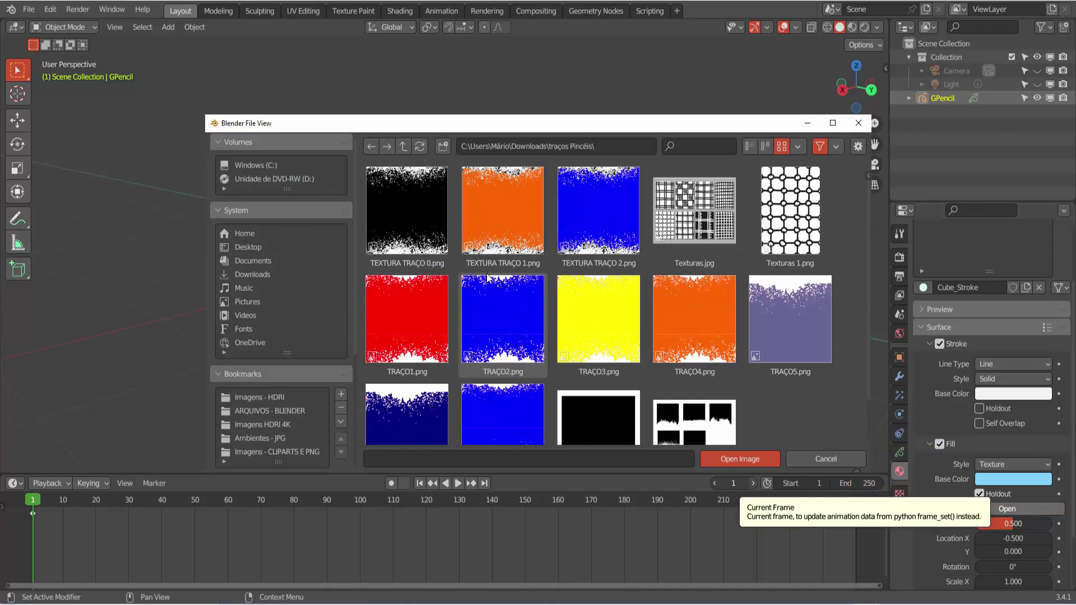
pyautogui.click(500, 317)
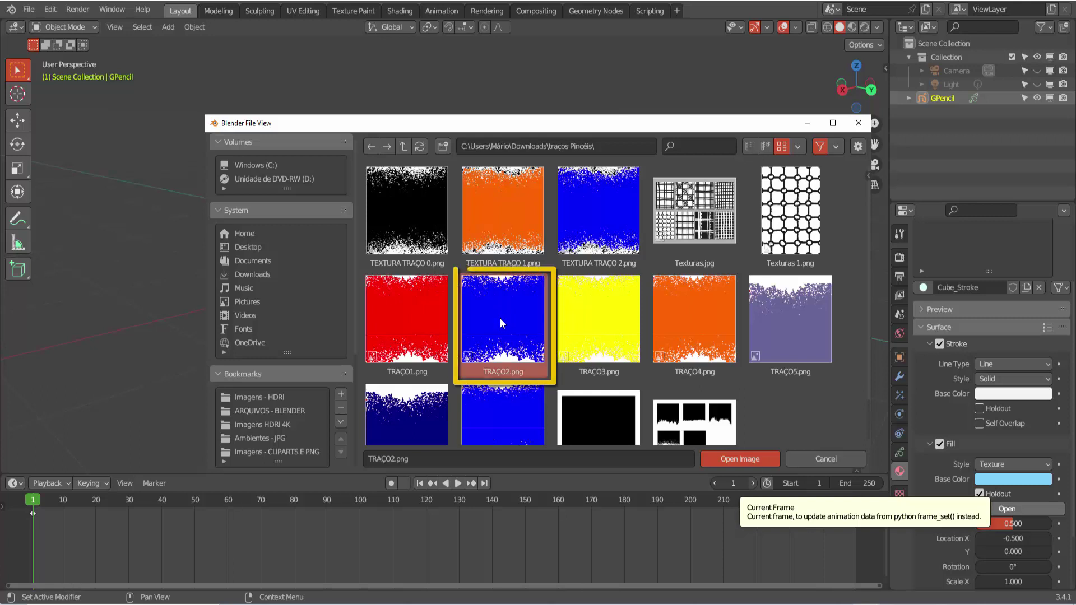
pyautogui.click(753, 461)
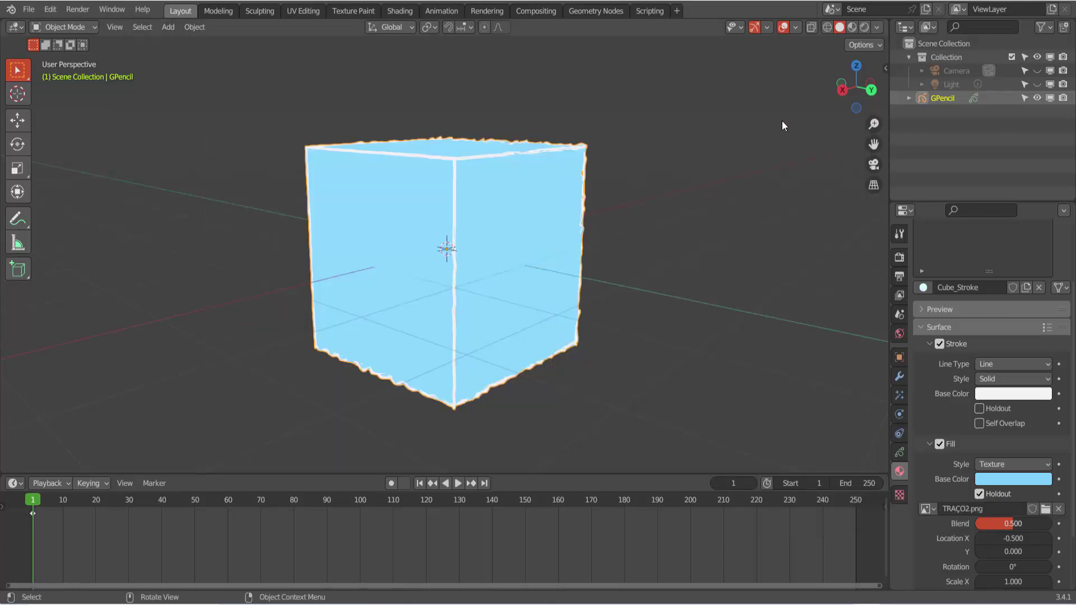
pyautogui.click(853, 27)
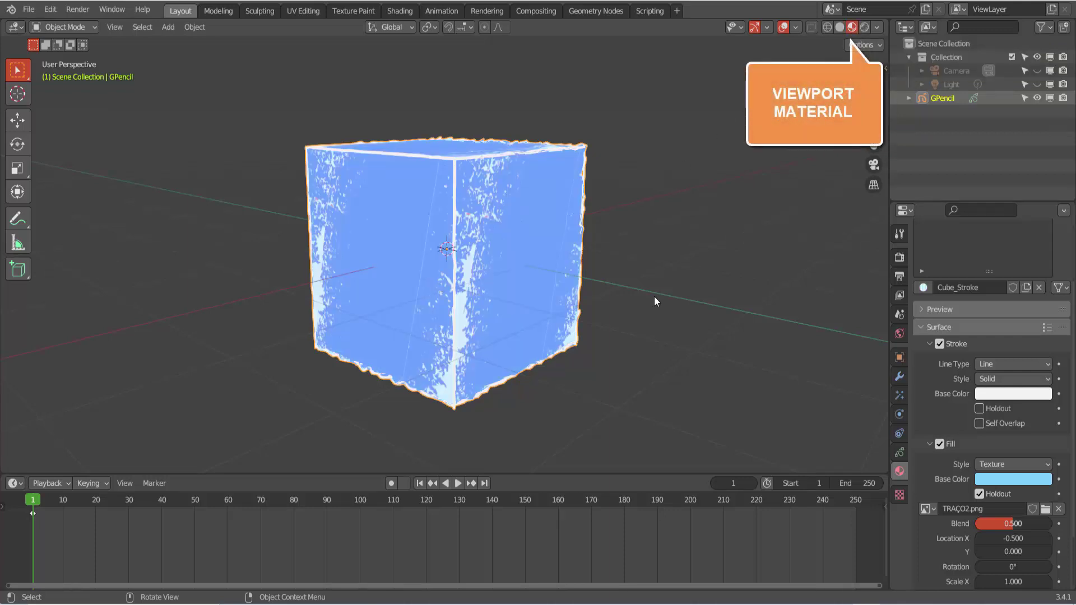
pyautogui.moveTo(664, 301); pyautogui.dragTo(642, 305, button='middle')
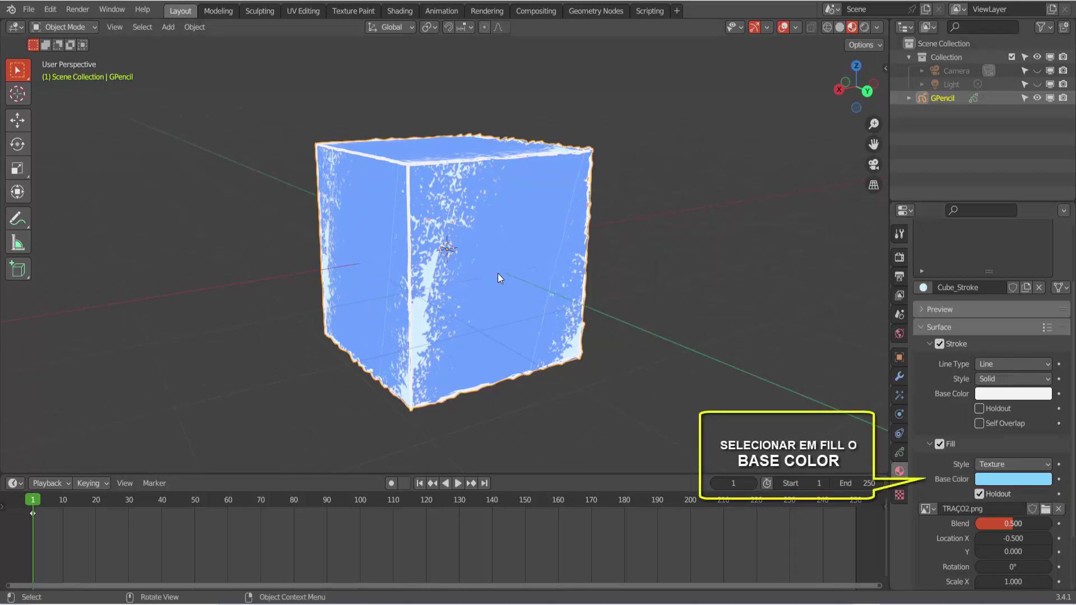
# Lower the alpha of the fill's base color to about 0.15 to make the cube's faces translucent.
pyautogui.click(1008, 479)
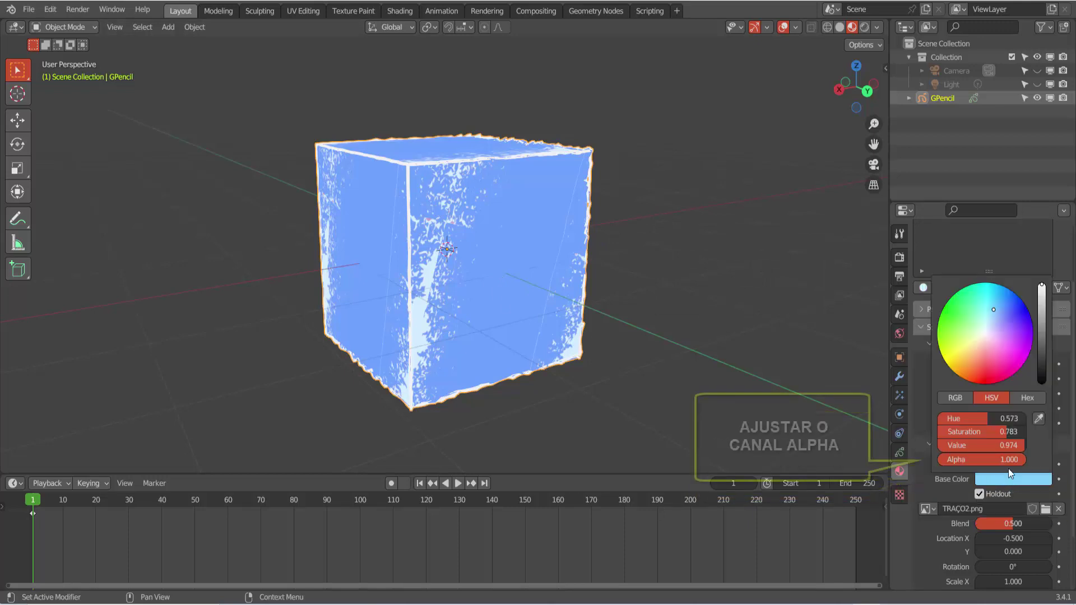
pyautogui.moveTo(1013, 459); pyautogui.dragTo(942, 459)
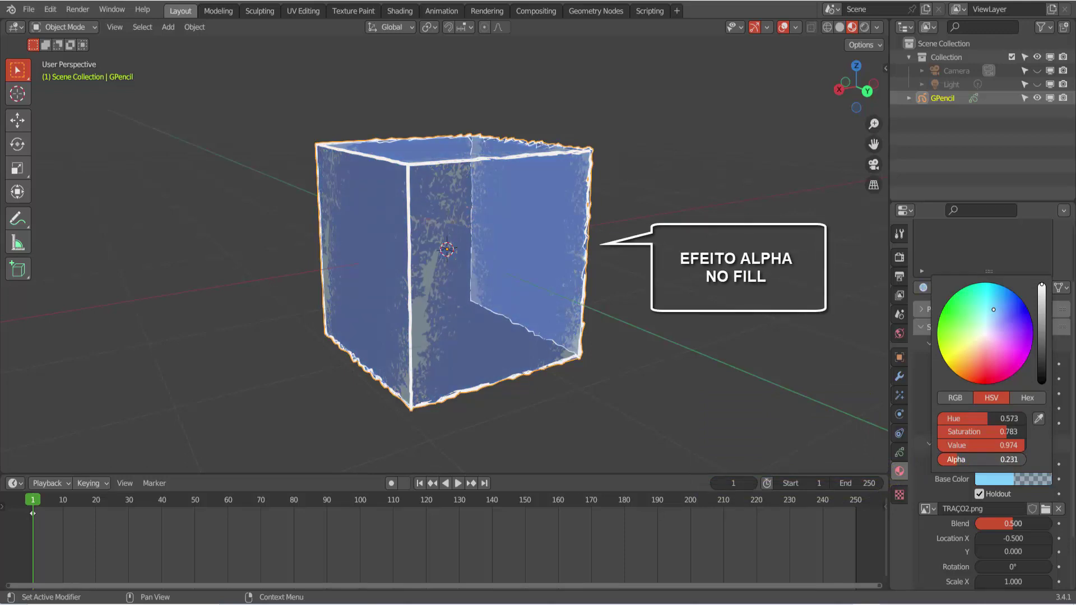
pyautogui.moveTo(699, 398)
pyautogui.mouseDown(button='middle')
pyautogui.moveTo(806, 374)
pyautogui.moveTo(776, 405)
pyautogui.moveTo(512, 386)
pyautogui.moveTo(503, 415)
pyautogui.moveTo(655, 387)
pyautogui.moveTo(700, 399)
pyautogui.mouseUp(button='middle')
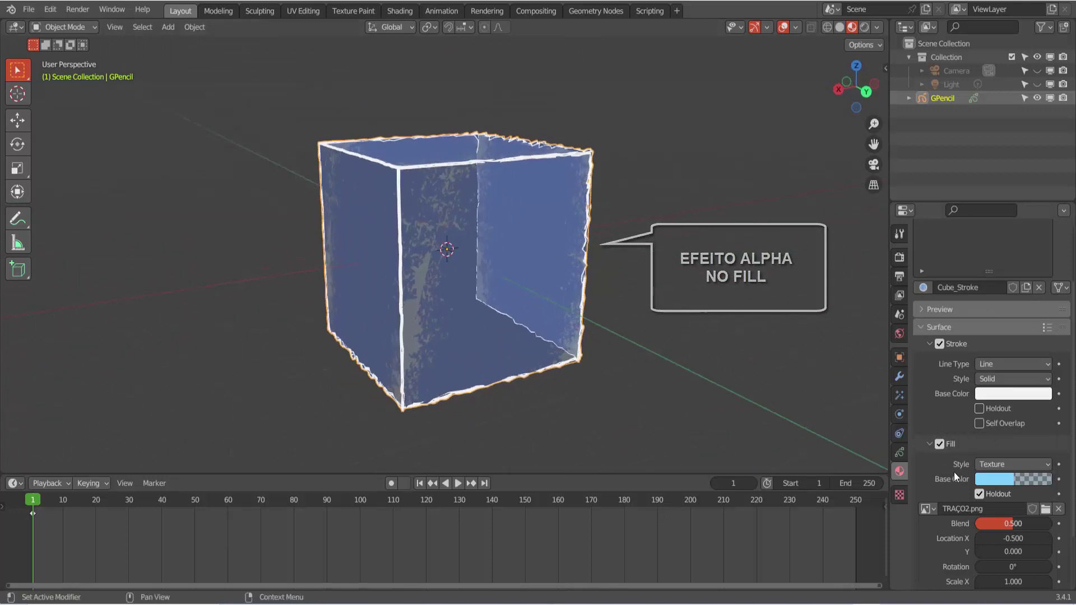
# Replace the fill texture image with Texturas 1.png.
pyautogui.click(1045, 509)
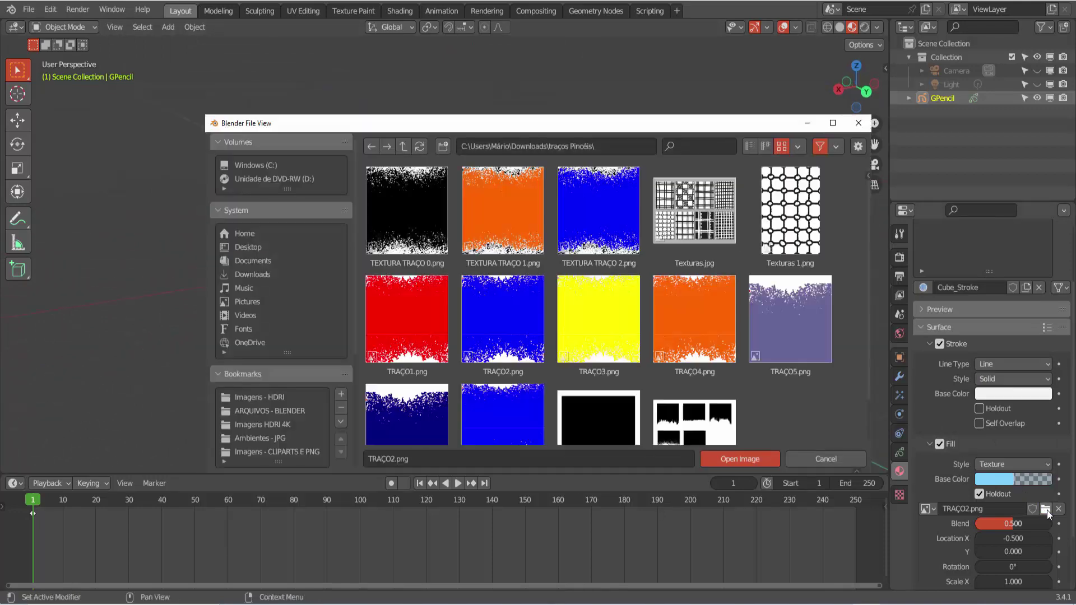
pyautogui.click(799, 232)
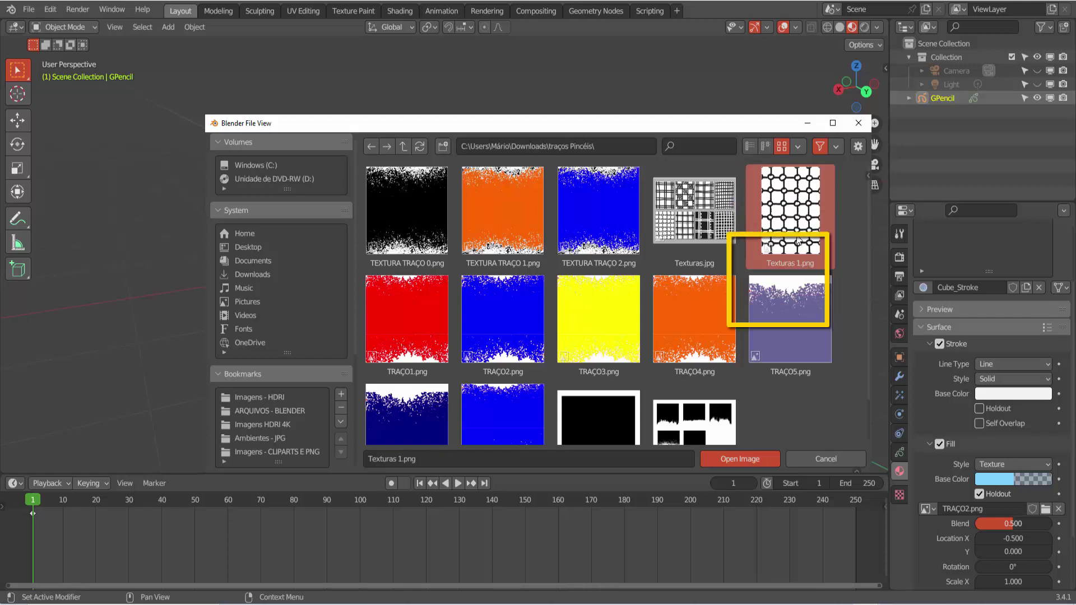
pyautogui.click(759, 461)
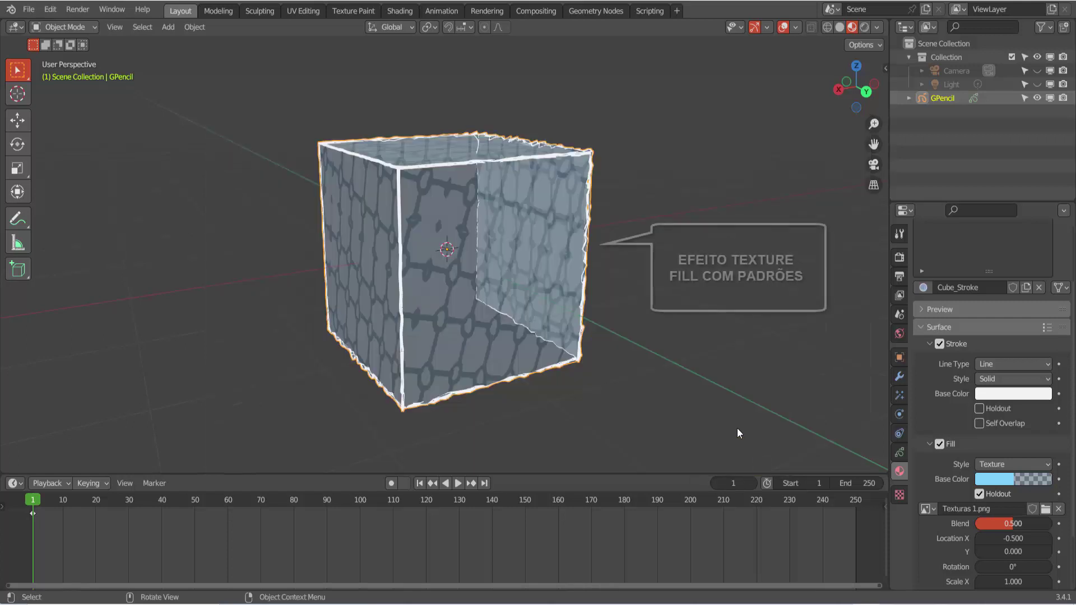
# Reduce the fill base color's alpha slightly further so the patterned faces look fainter.
pyautogui.click(998, 479)
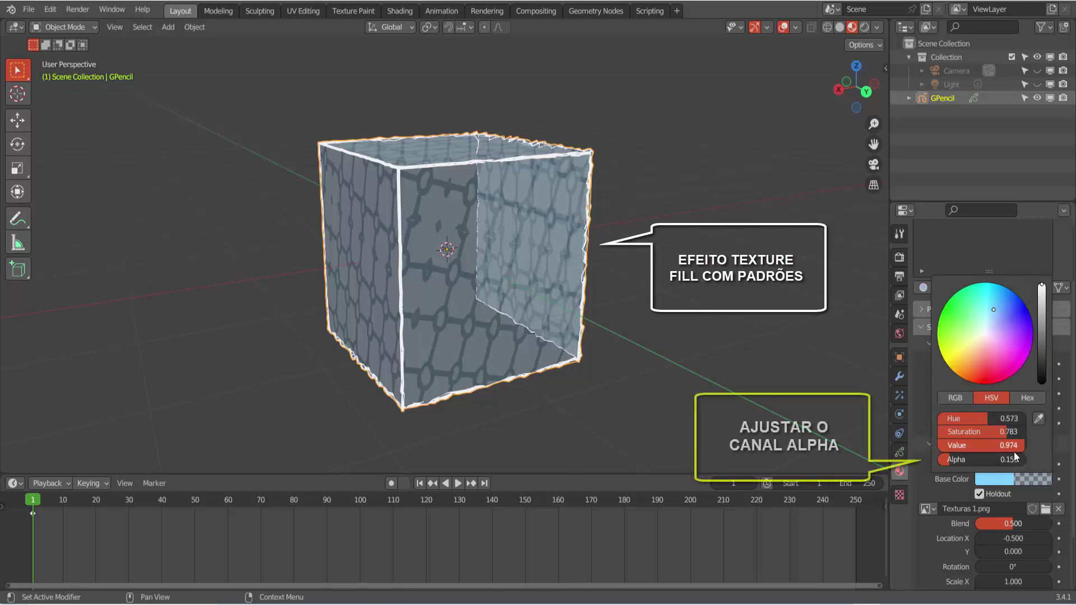
pyautogui.moveTo(948, 463); pyautogui.dragTo(939, 463)
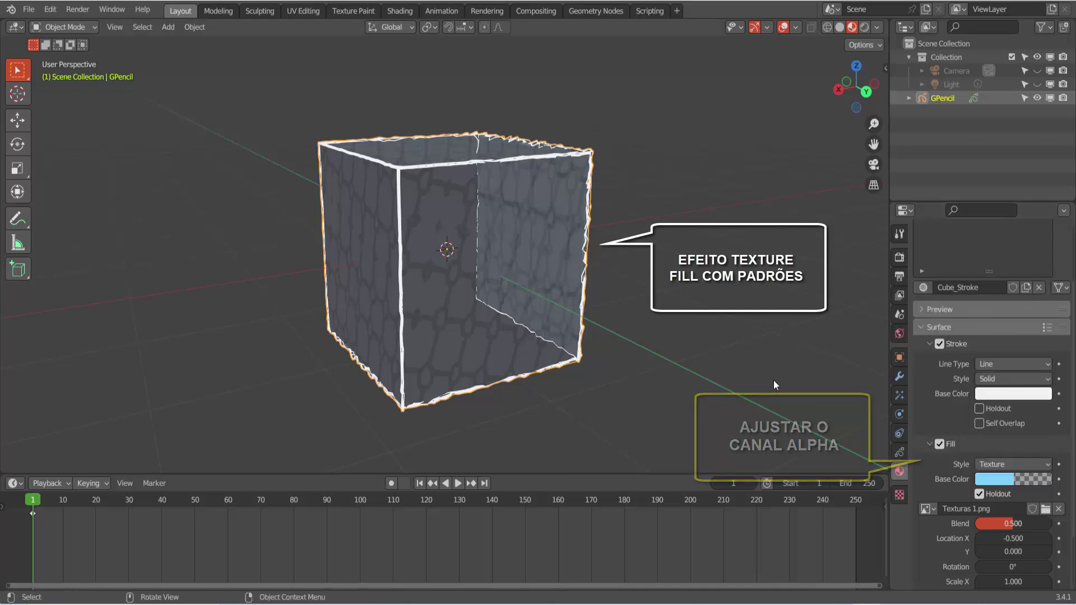
pyautogui.moveTo(773, 380); pyautogui.dragTo(823, 339, button='middle')
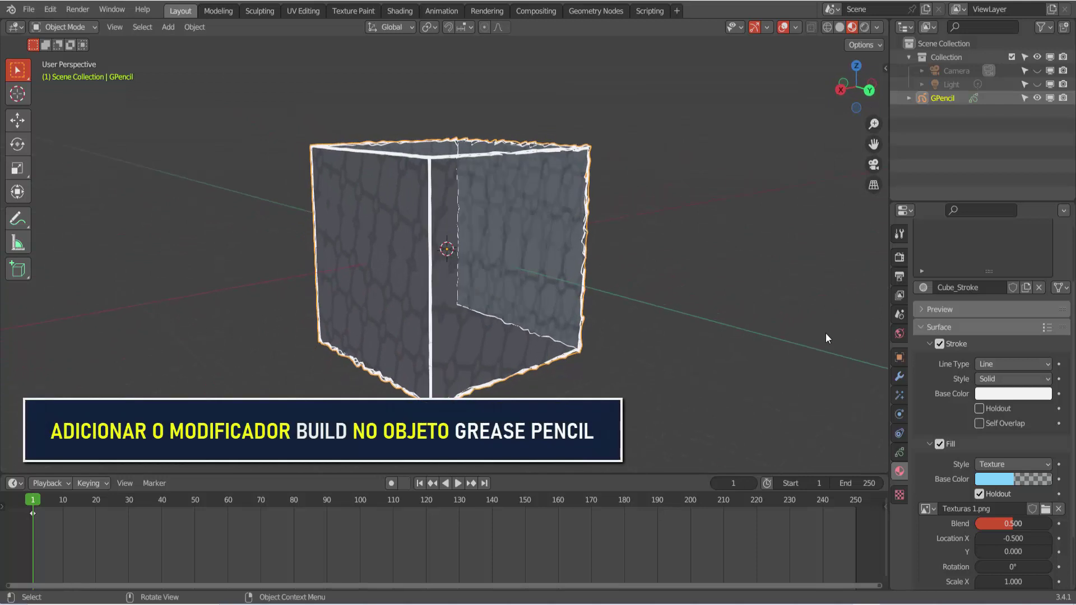
# Add a Build modifier to the Grease Pencil cube and play the animation to preview its construction.
pyautogui.click(899, 376)
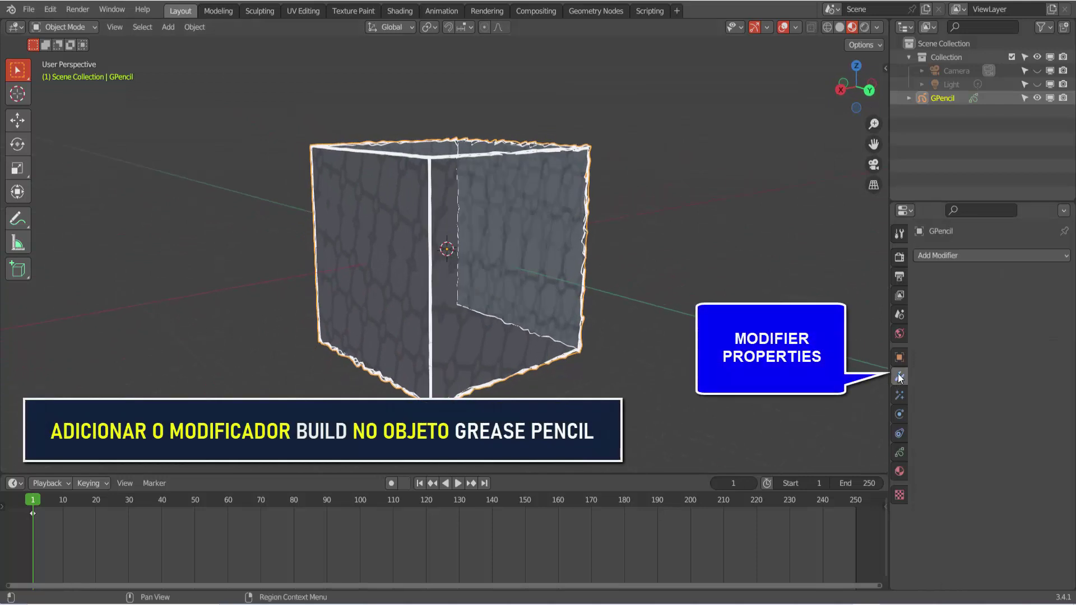
pyautogui.click(949, 259)
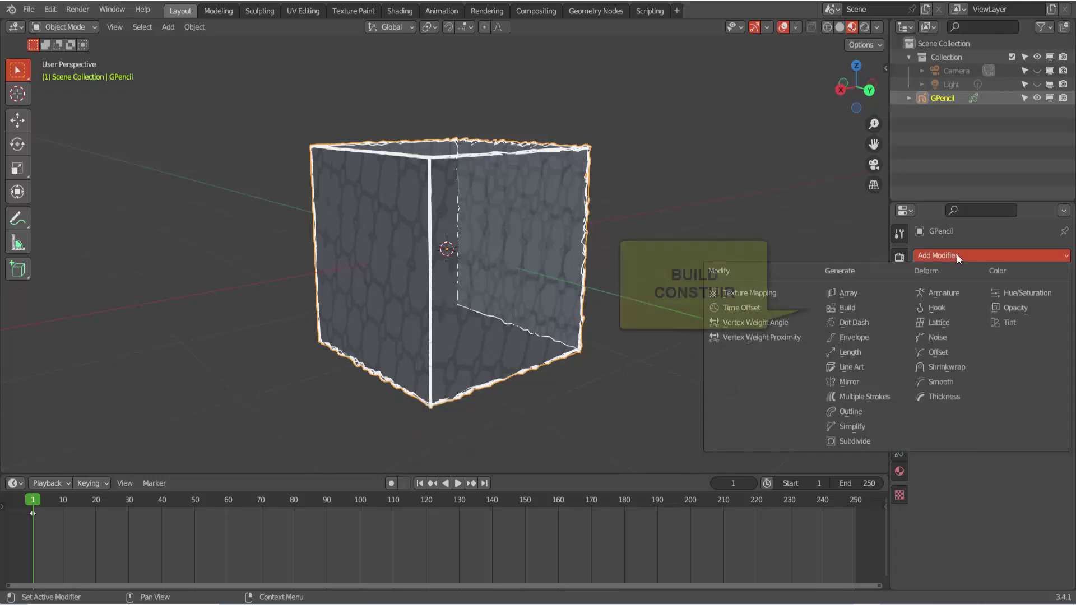
pyautogui.click(847, 308)
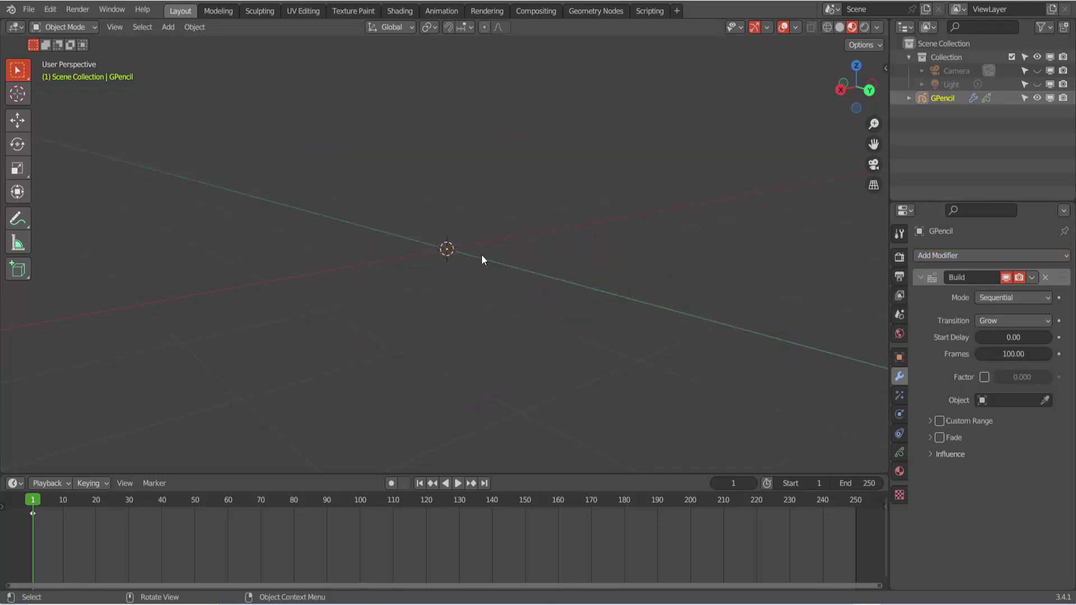
pyautogui.click(457, 484)
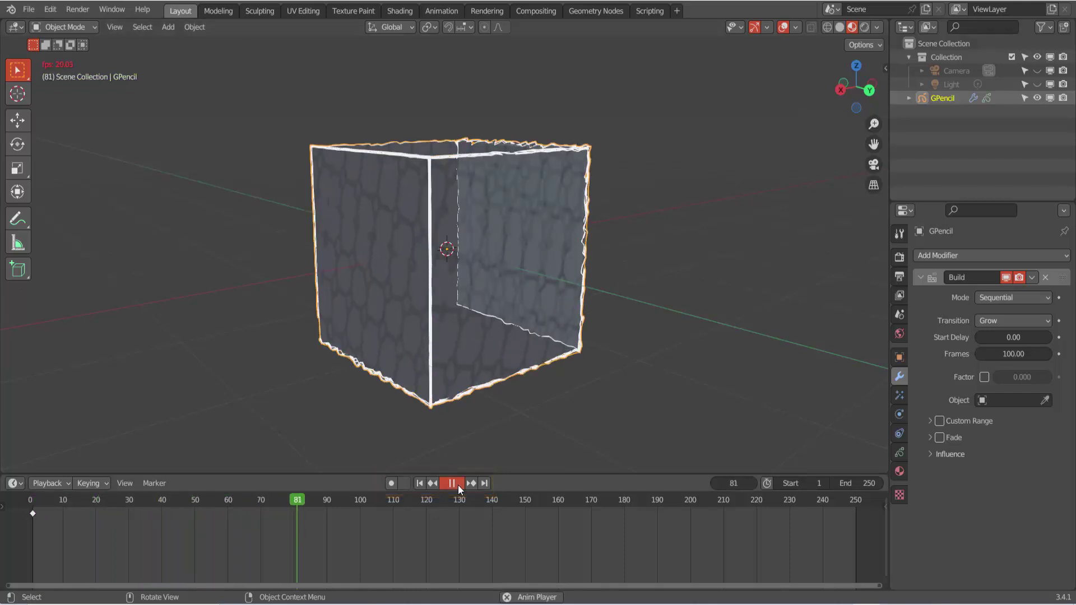
pyautogui.press('space')
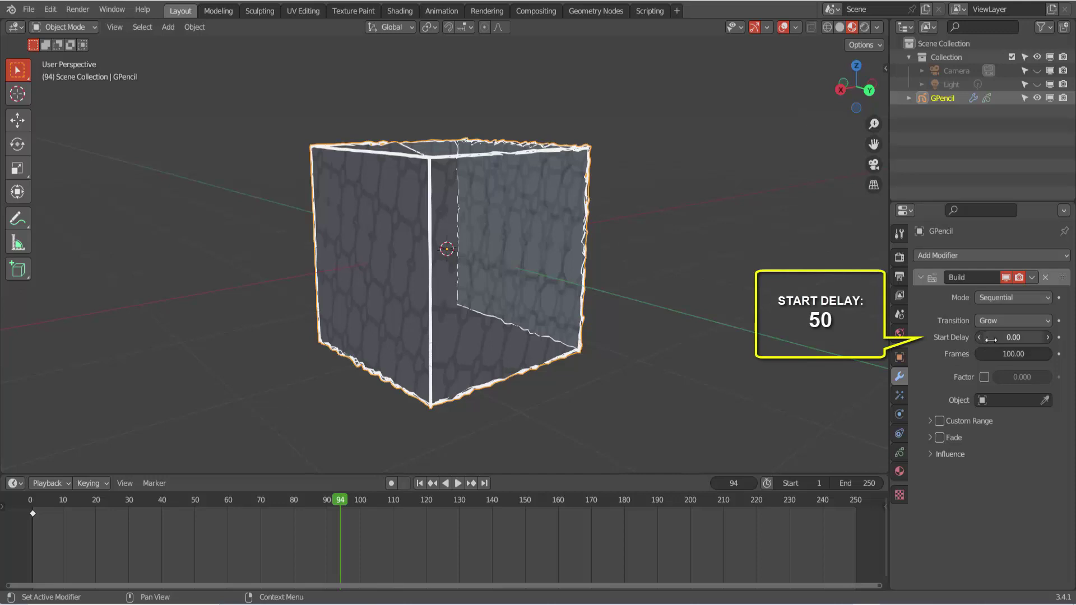
# Set the Build modifier's Start Delay to 50 and play the animation again.
pyautogui.click(1010, 337)
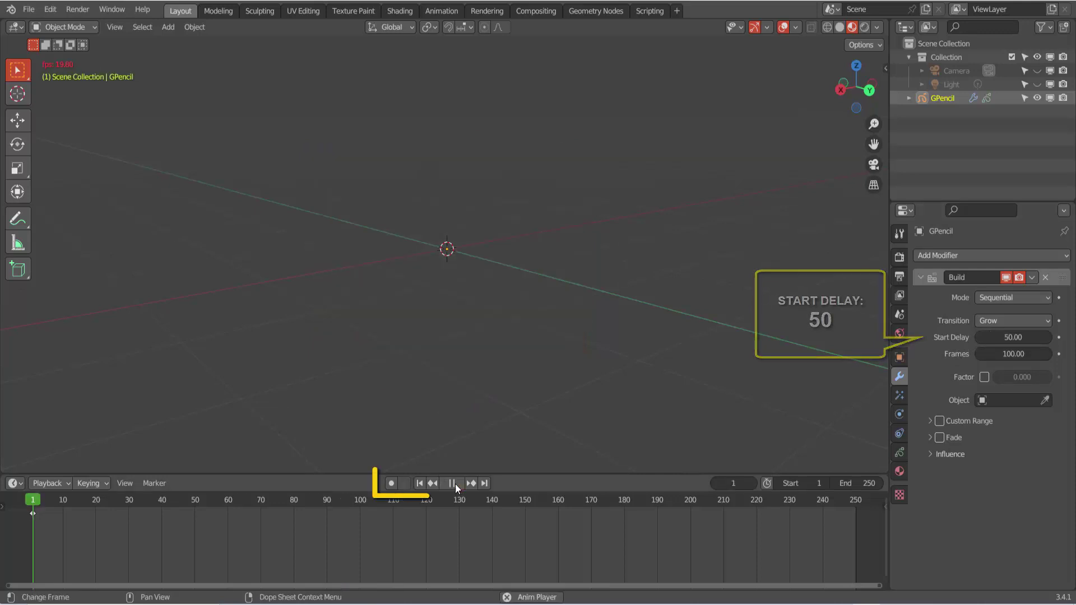
pyautogui.click(455, 483)
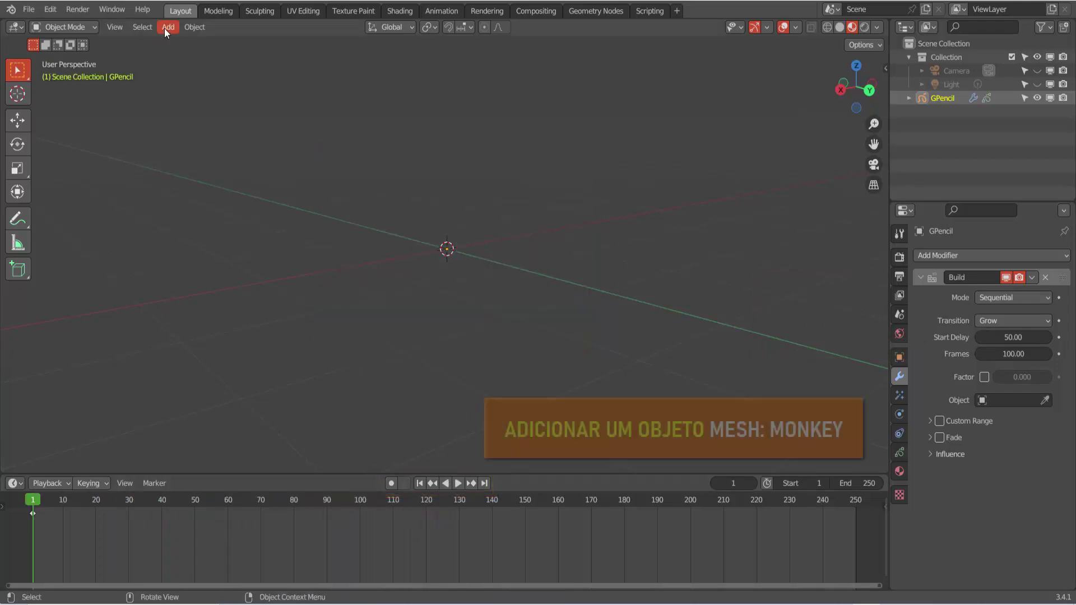
# Add a Monkey mesh and apply a level 2 subdivision surface to it.
pyautogui.click(168, 27)
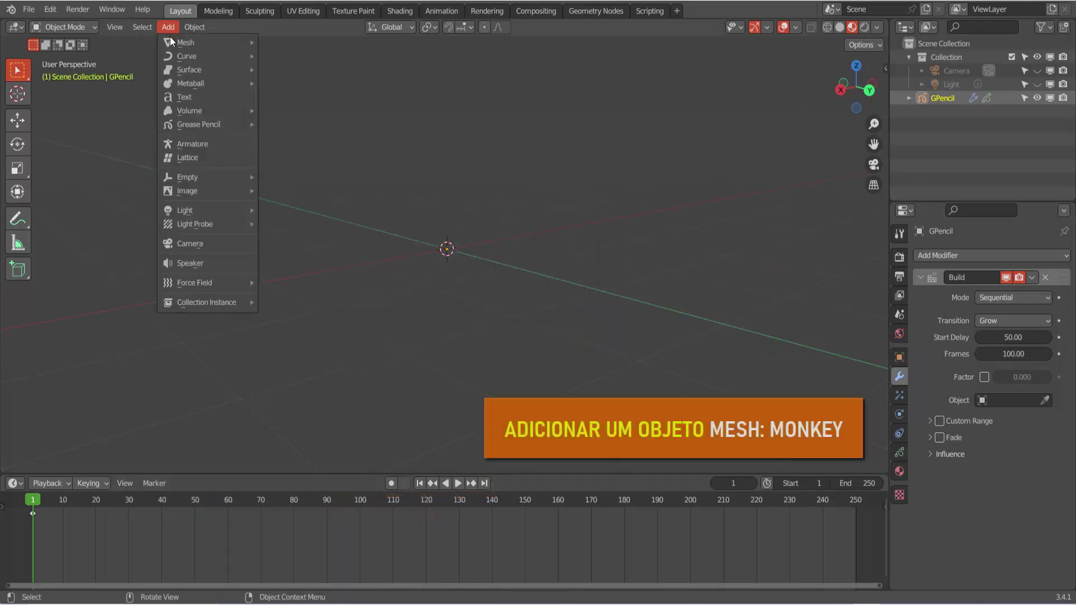
pyautogui.moveTo(177, 42)
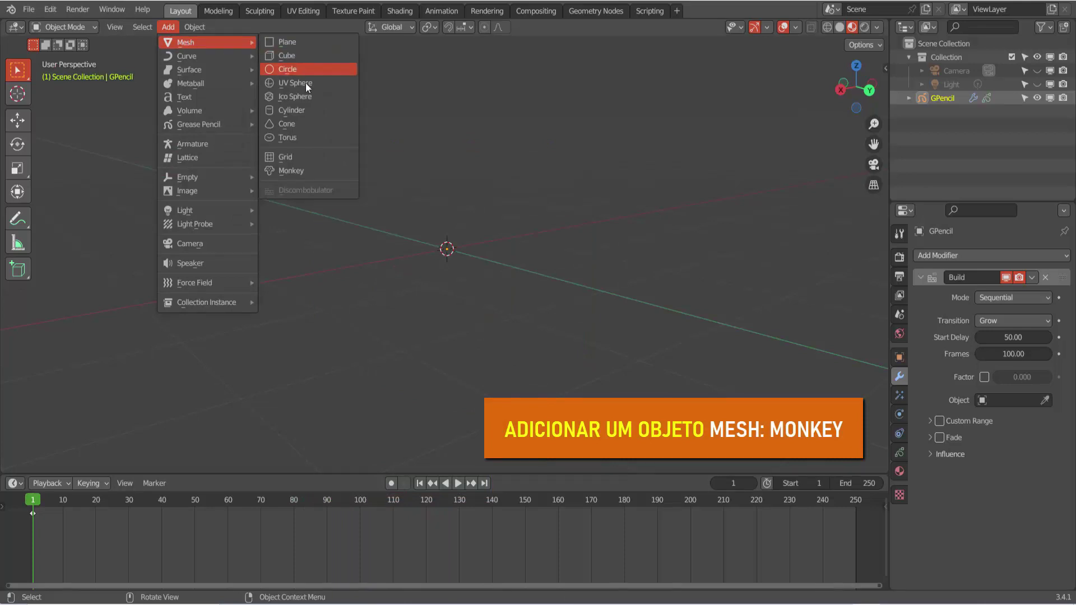
pyautogui.click(309, 169)
pyautogui.moveTo(358, 236); pyautogui.dragTo(539, 286, button='middle')
pyautogui.hotkey('ctrl', '2')
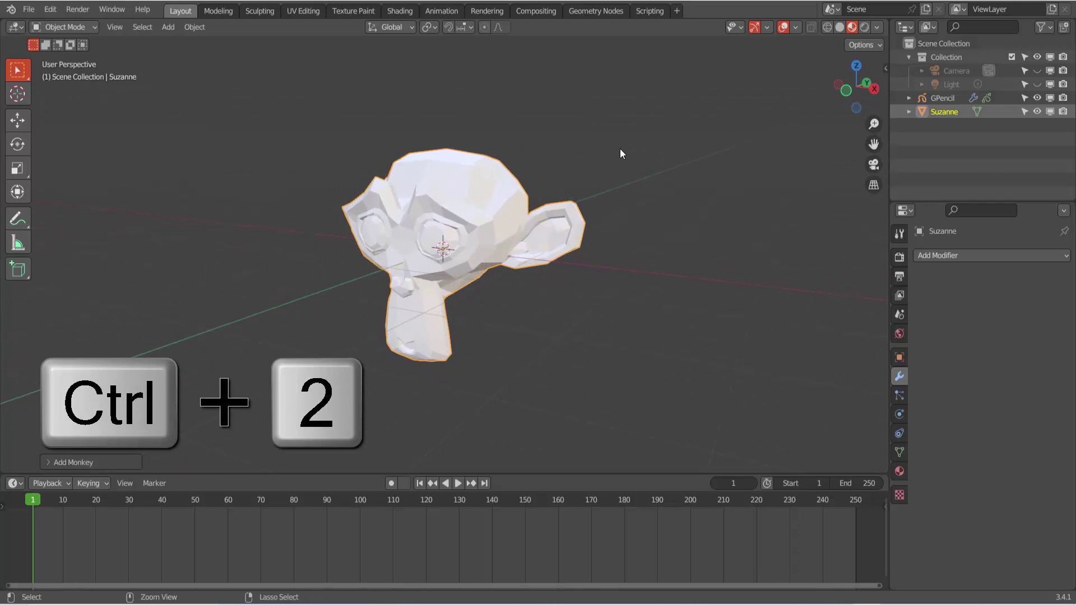
# Add a level 2 Subdivision Surface modifier to the monkey and apply it to the mesh.
pyautogui.hotkey('ctrl', '2')
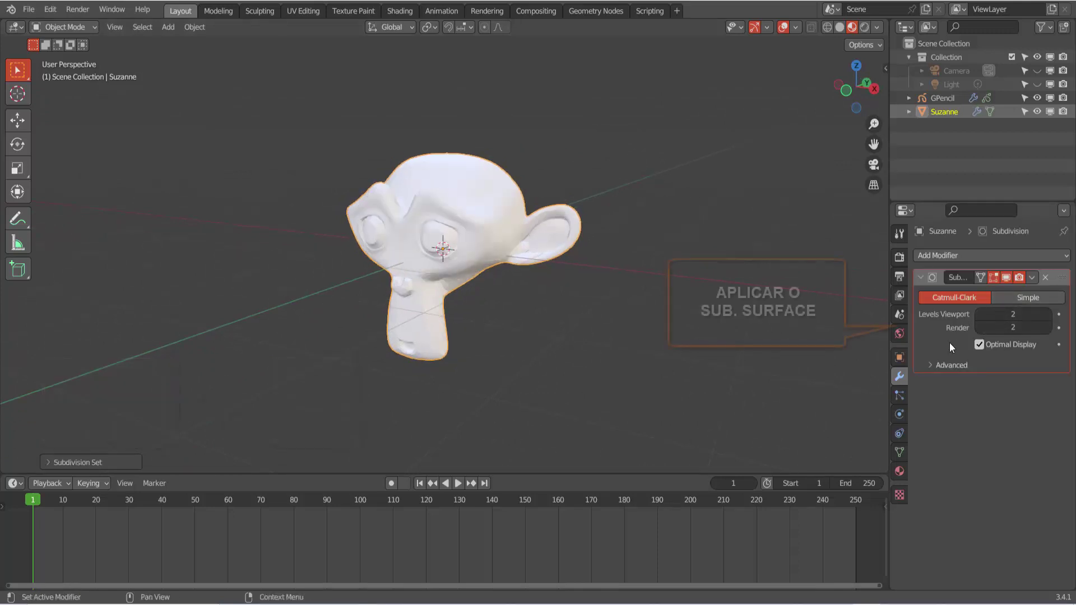
pyautogui.click(1031, 277)
pyautogui.click(1002, 291)
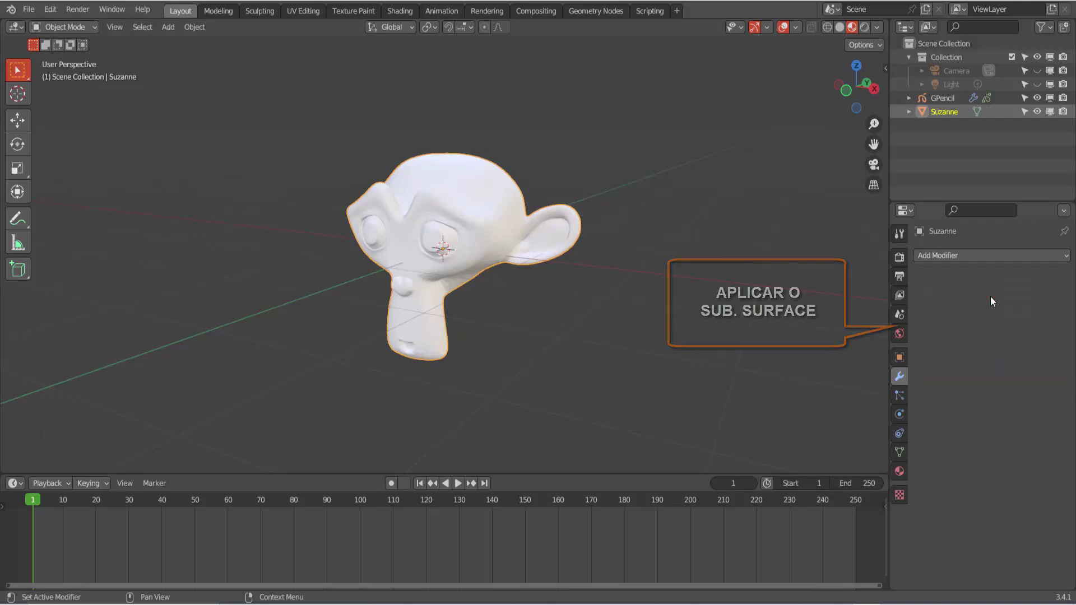
# Set the subdivided monkey mesh to smooth shading.
pyautogui.scroll(4, 502, 198)
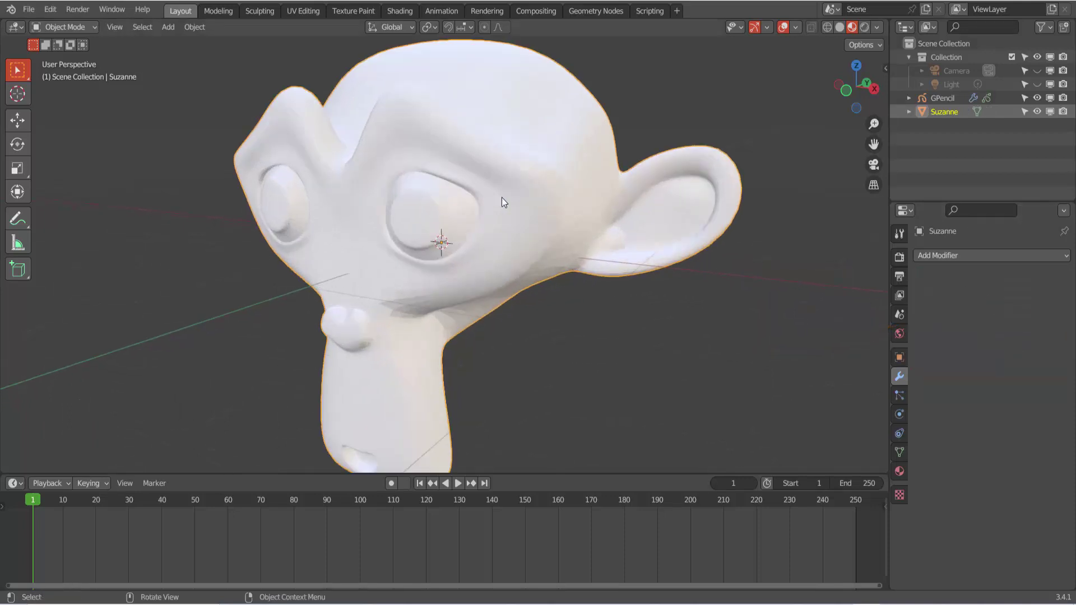
pyautogui.scroll(-3, 514, 157)
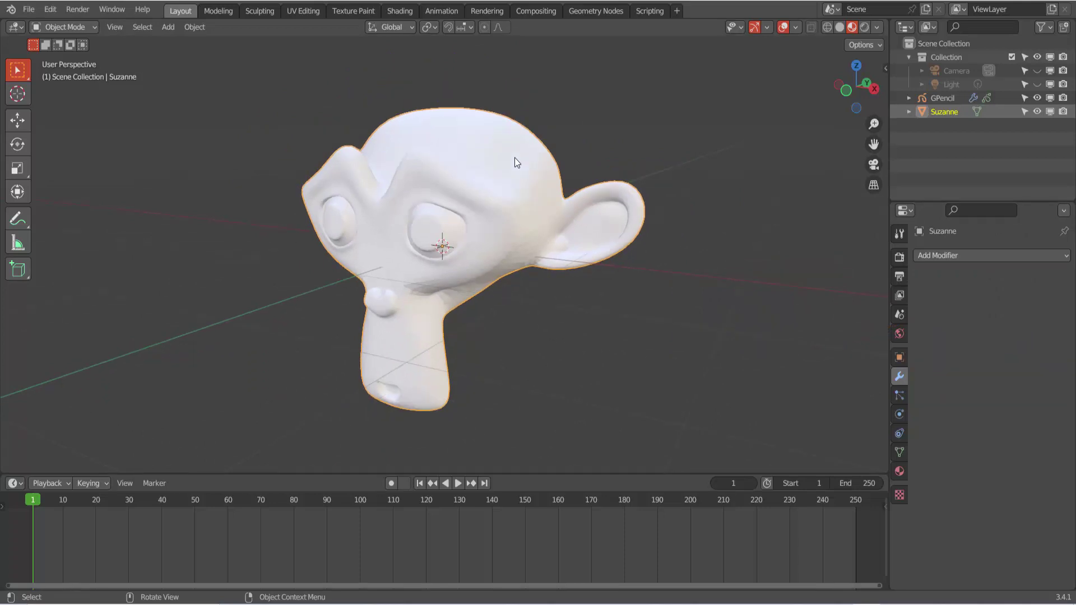
pyautogui.rightClick(717, 113)
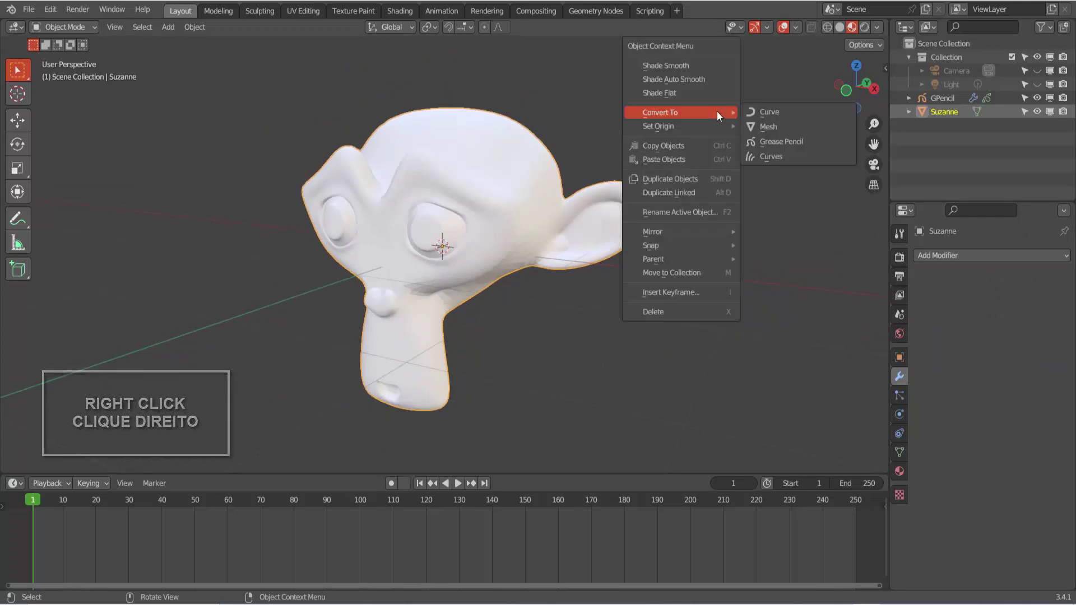
pyautogui.click(692, 65)
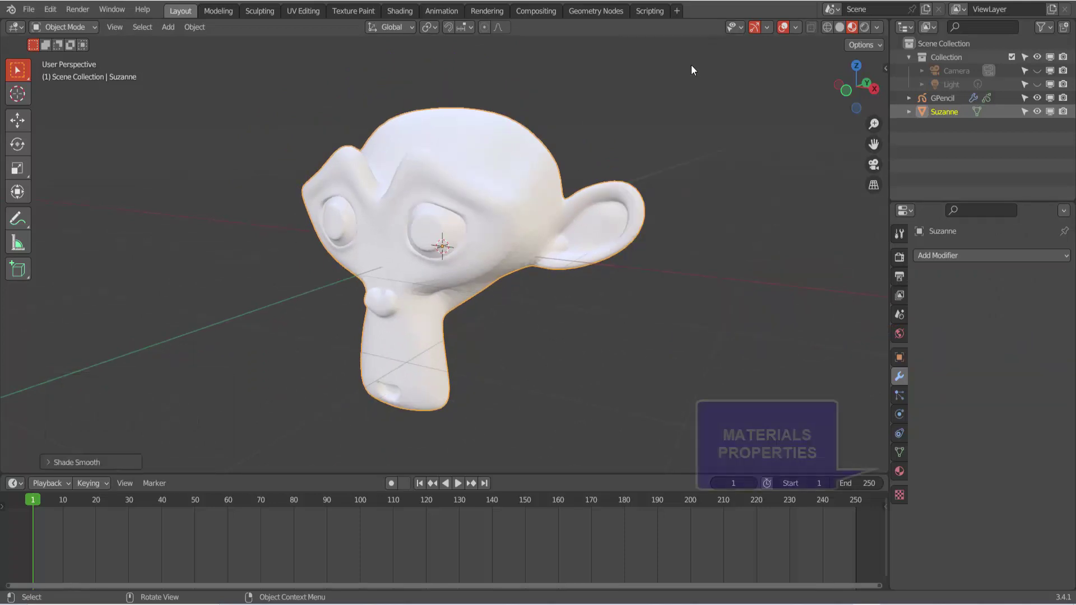
# Create a new material for the monkey and set its base color to red.
pyautogui.click(900, 472)
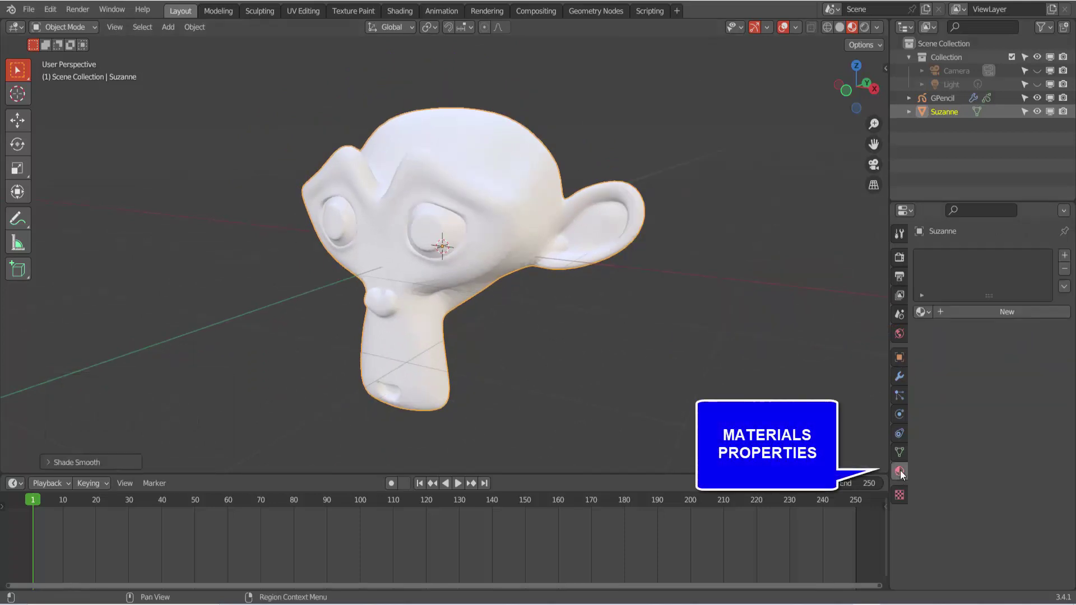
pyautogui.click(996, 310)
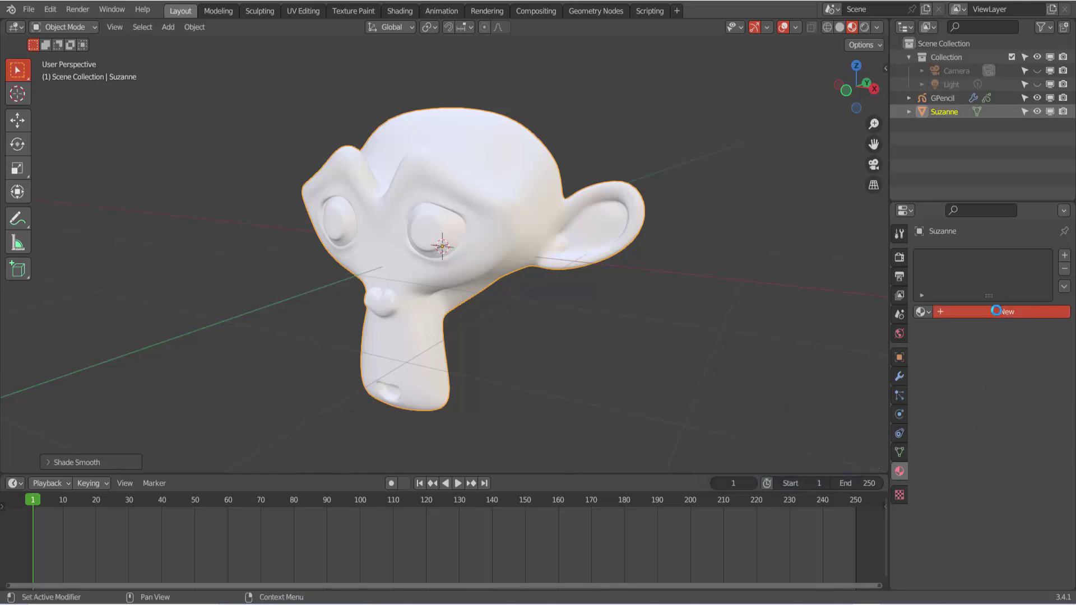
pyautogui.click(996, 311)
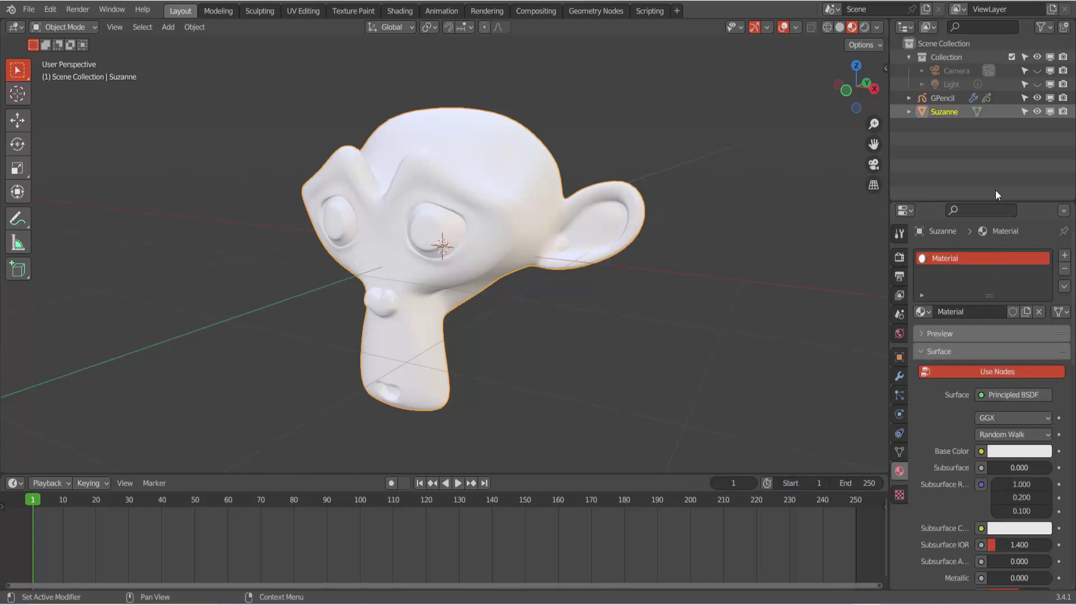
pyautogui.scroll(-3, 937, 411)
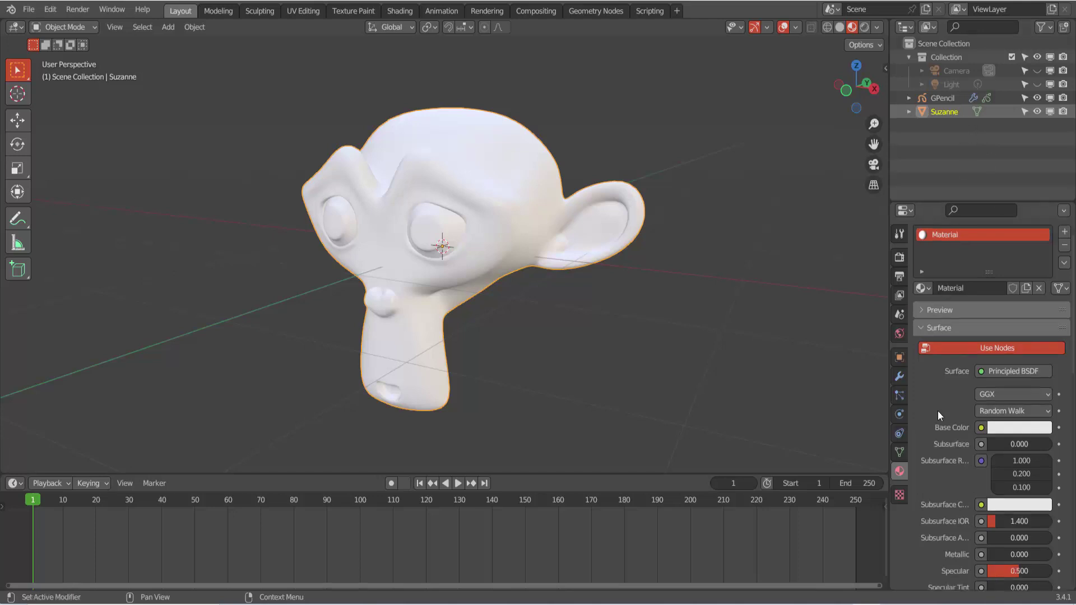
pyautogui.click(1010, 381)
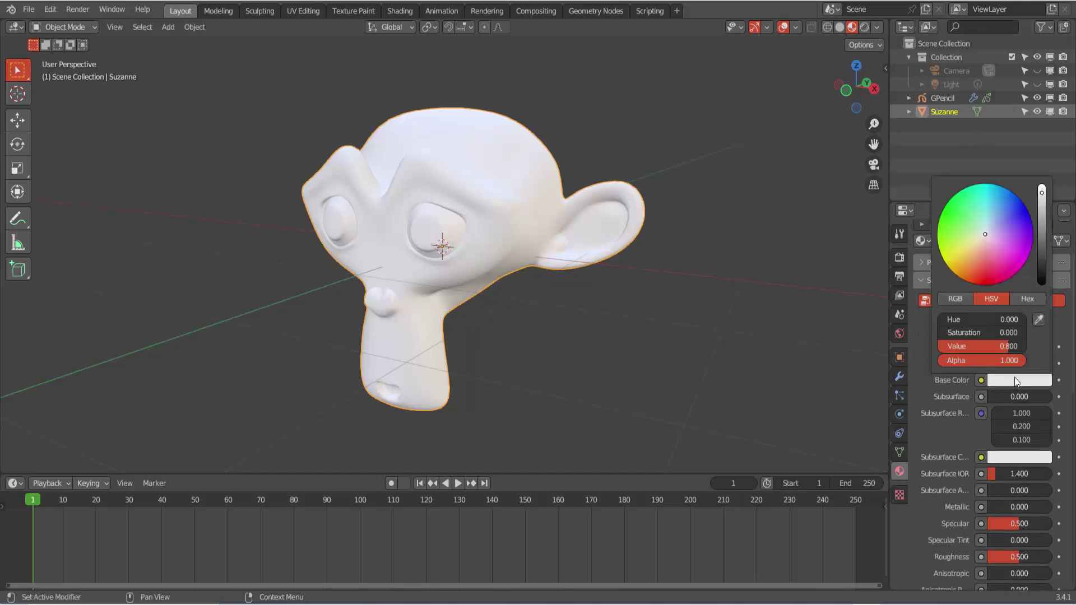
pyautogui.click(977, 278)
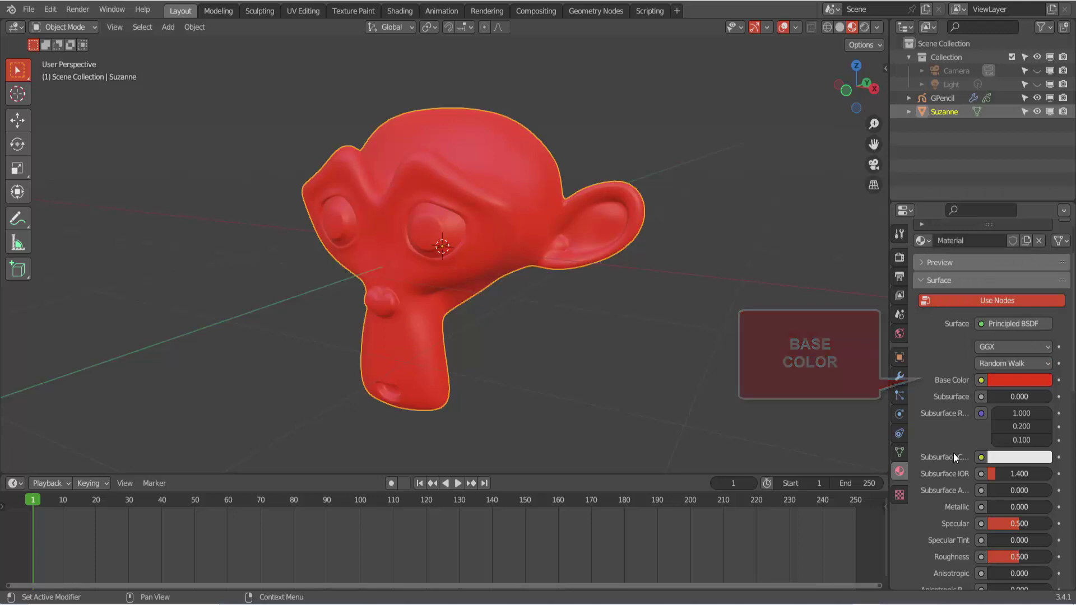
# Set the red material's Roughness to 0.181 and its Metallic value to 0.405.
pyautogui.scroll(-3, 953, 452)
pyautogui.moveTo(1012, 486); pyautogui.dragTo(994, 486)
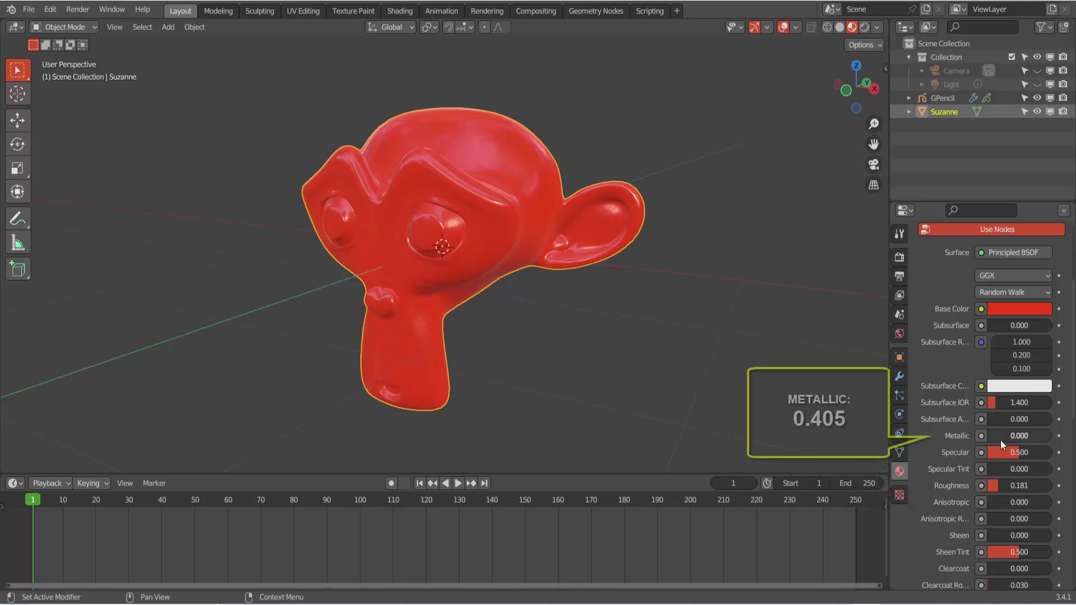
pyautogui.moveTo(1001, 442); pyautogui.dragTo(1011, 440)
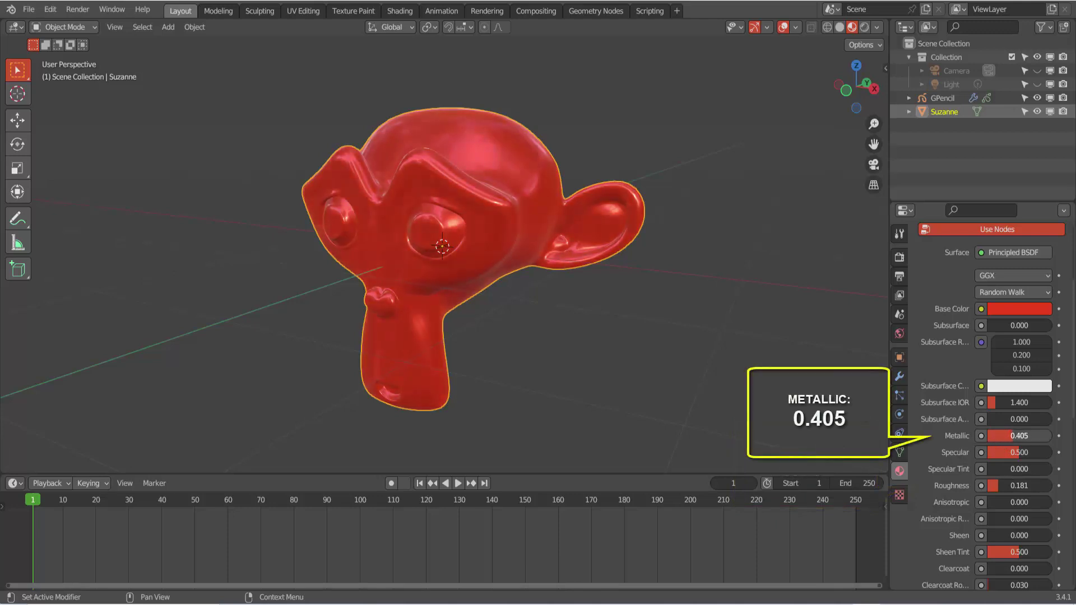
# Add a Build modifier to the monkey mesh and set its Start Frame to 70.
pyautogui.scroll(-3, 375, 364)
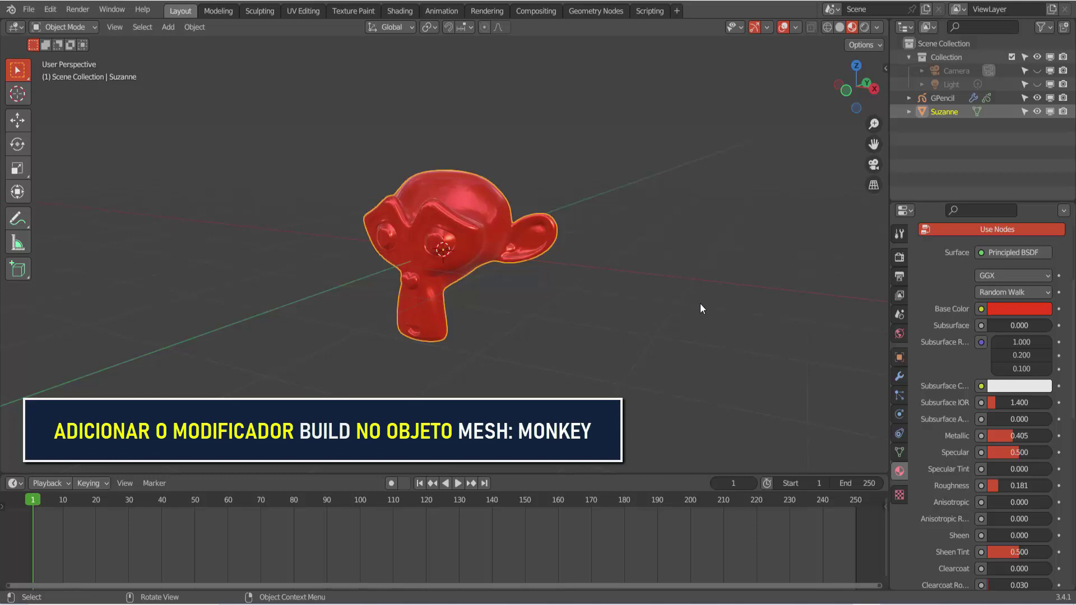
pyautogui.click(900, 377)
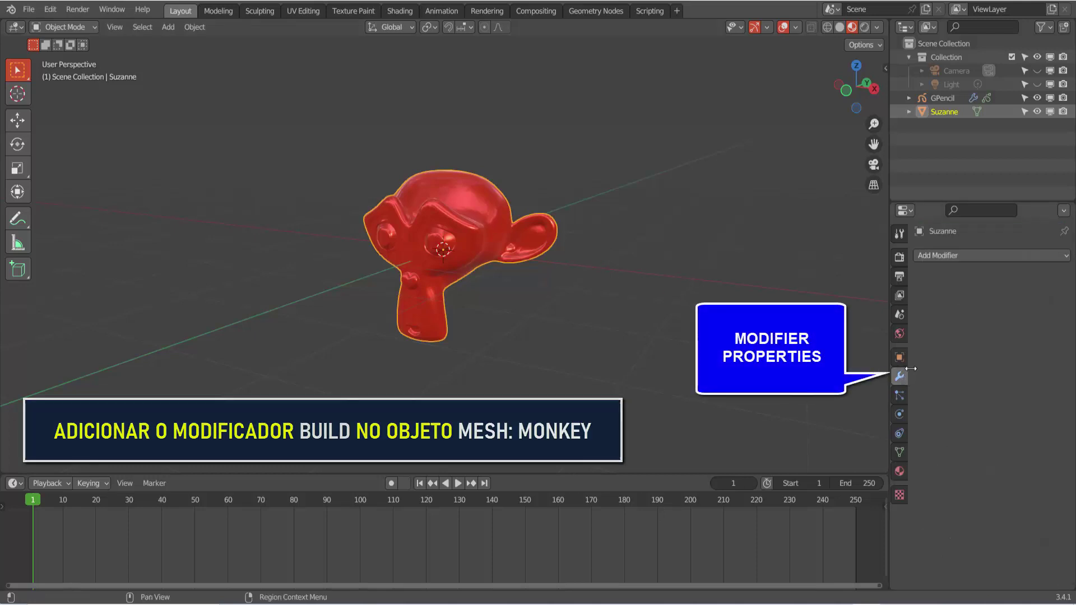
pyautogui.click(977, 255)
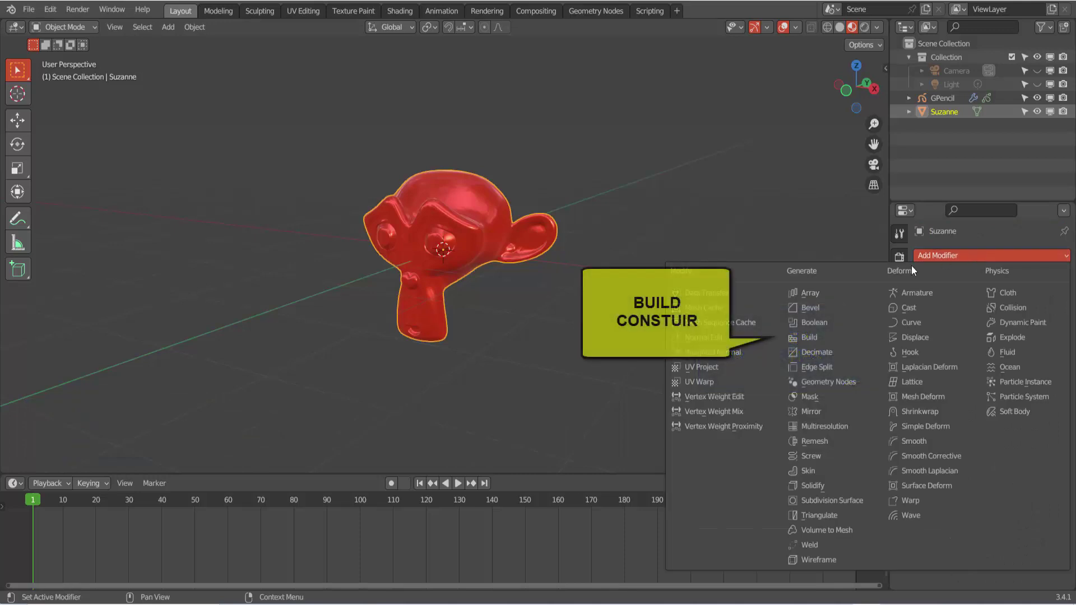
pyautogui.click(818, 336)
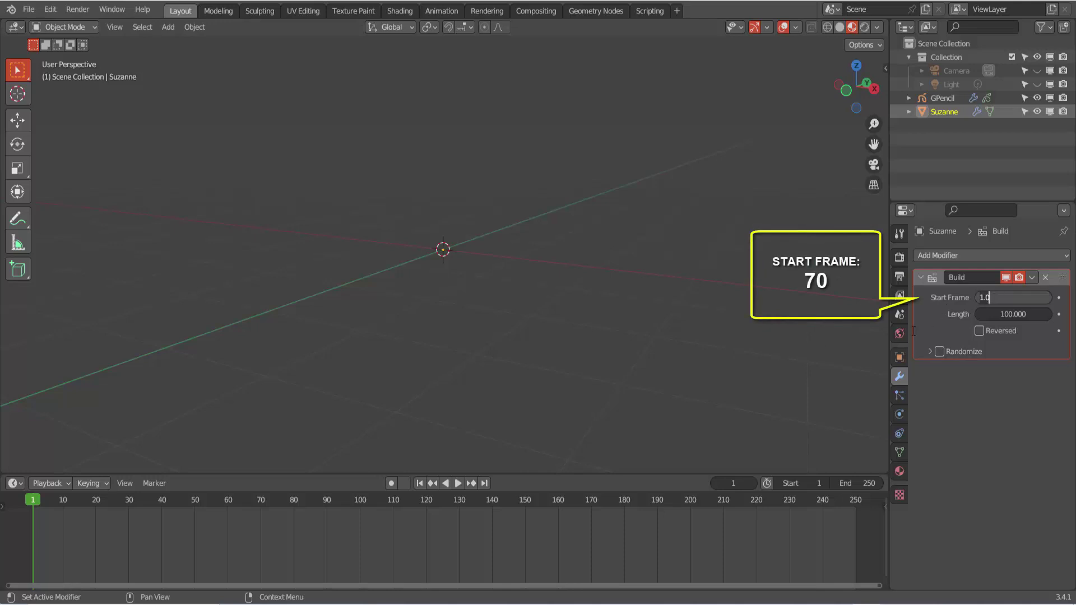
pyautogui.press('Return')
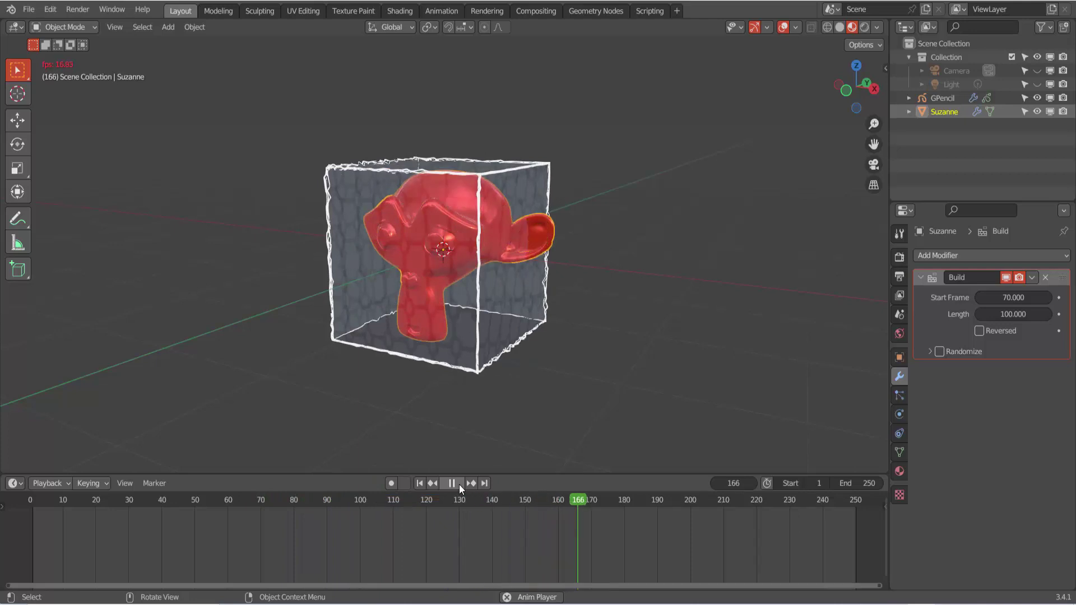
# Stop the animation playback and scale the monkey down to about 0.73 so it fits inside the cube.
pyautogui.click(457, 484)
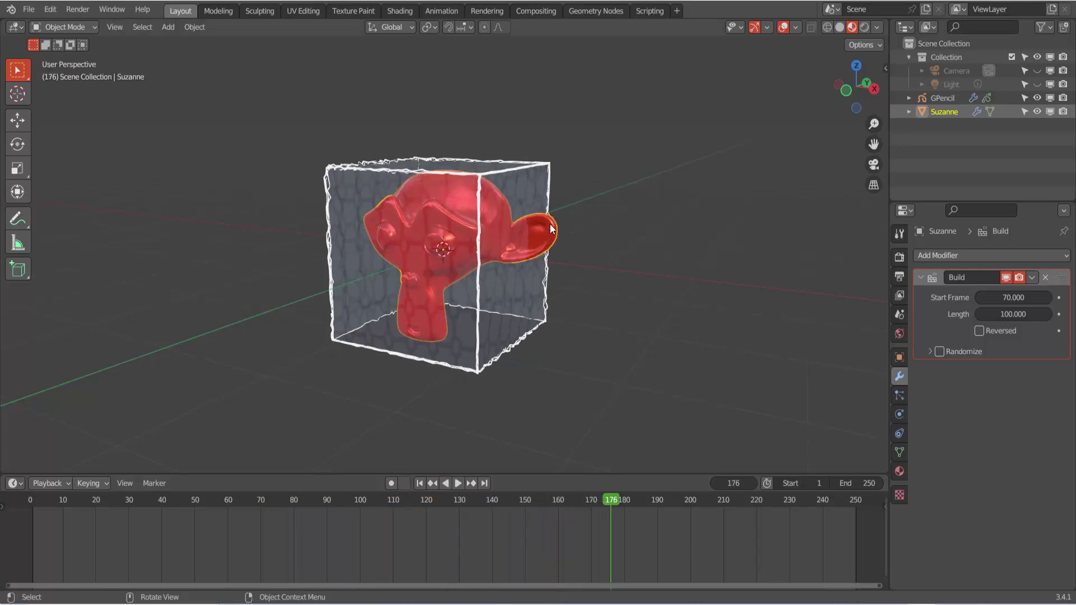
pyautogui.press('s')
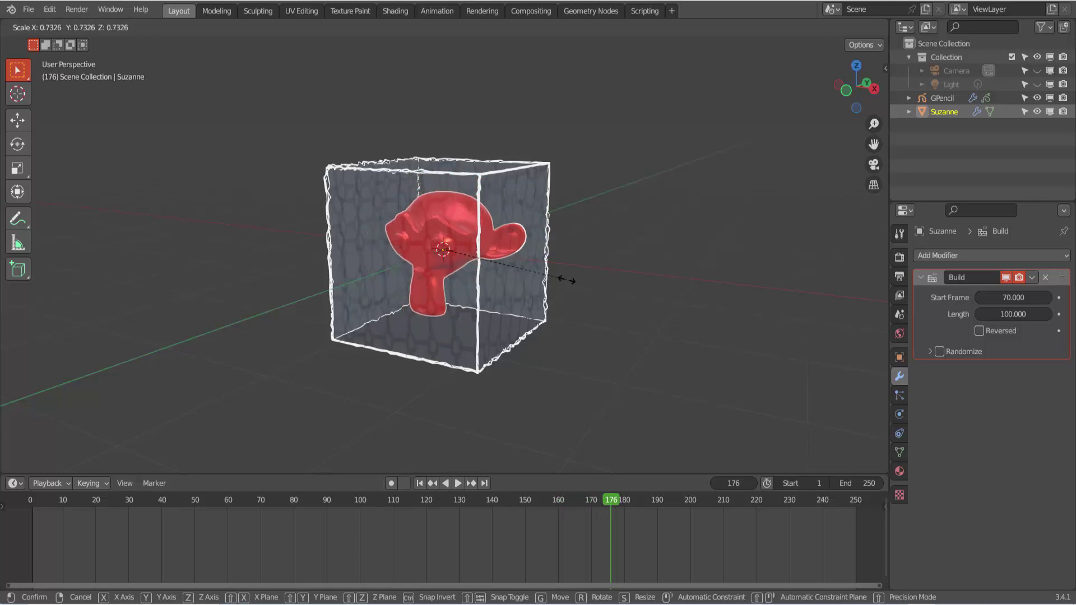
pyautogui.click(560, 278)
# Play the animation and view the building cube and monkey from different angles.
pyautogui.press('space')
pyautogui.moveTo(497, 419)
pyautogui.mouseDown(button='middle')
pyautogui.moveTo(580, 405)
pyautogui.moveTo(619, 386)
pyautogui.moveTo(477, 408)
pyautogui.mouseUp(button='middle')
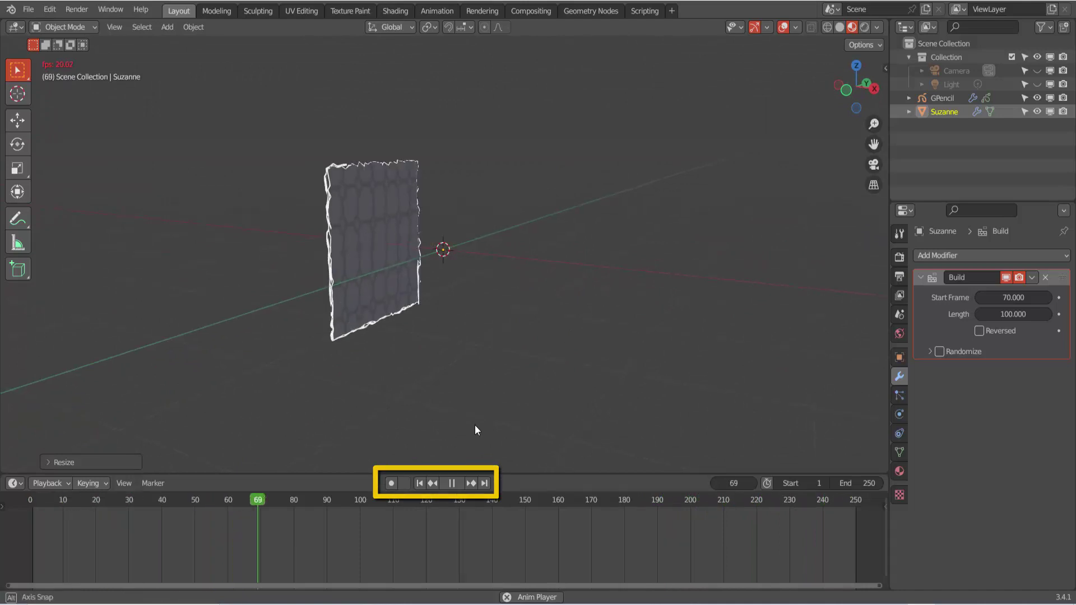
pyautogui.moveTo(475, 425); pyautogui.dragTo(632, 410, button='middle')
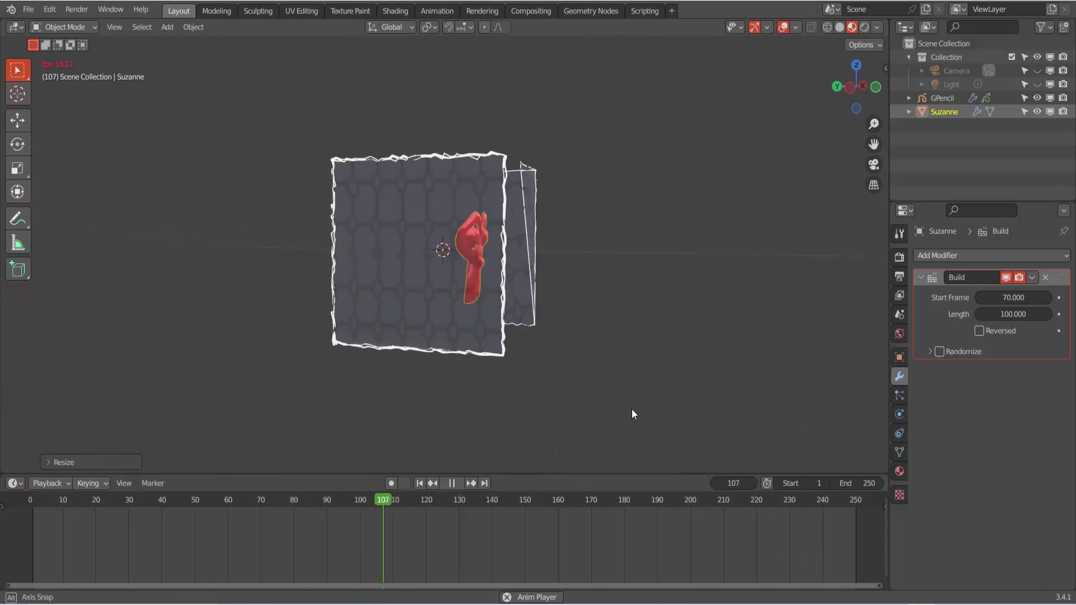